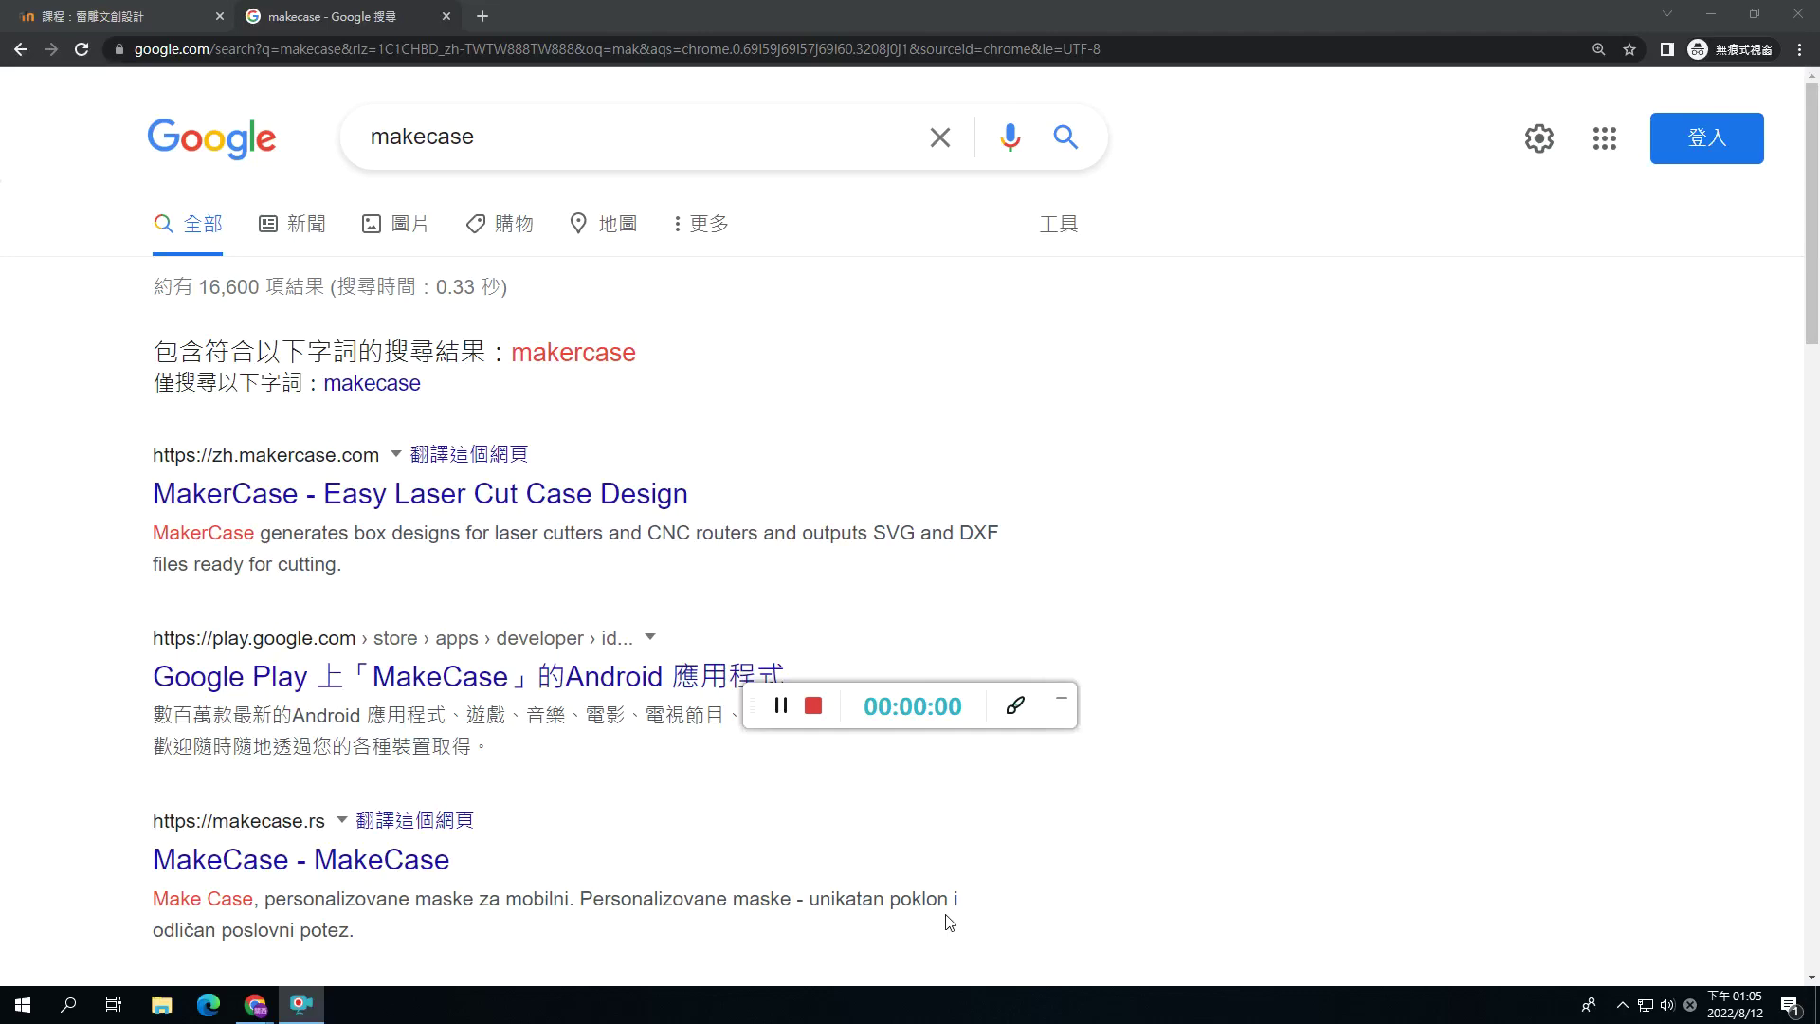
Go to the 'MakerCase - Easy Laser Cut Case Design' site from the Google results.
{"action": "left_click_drag", "start_coordinate": [763, 705], "coordinate": [860, 1018]}
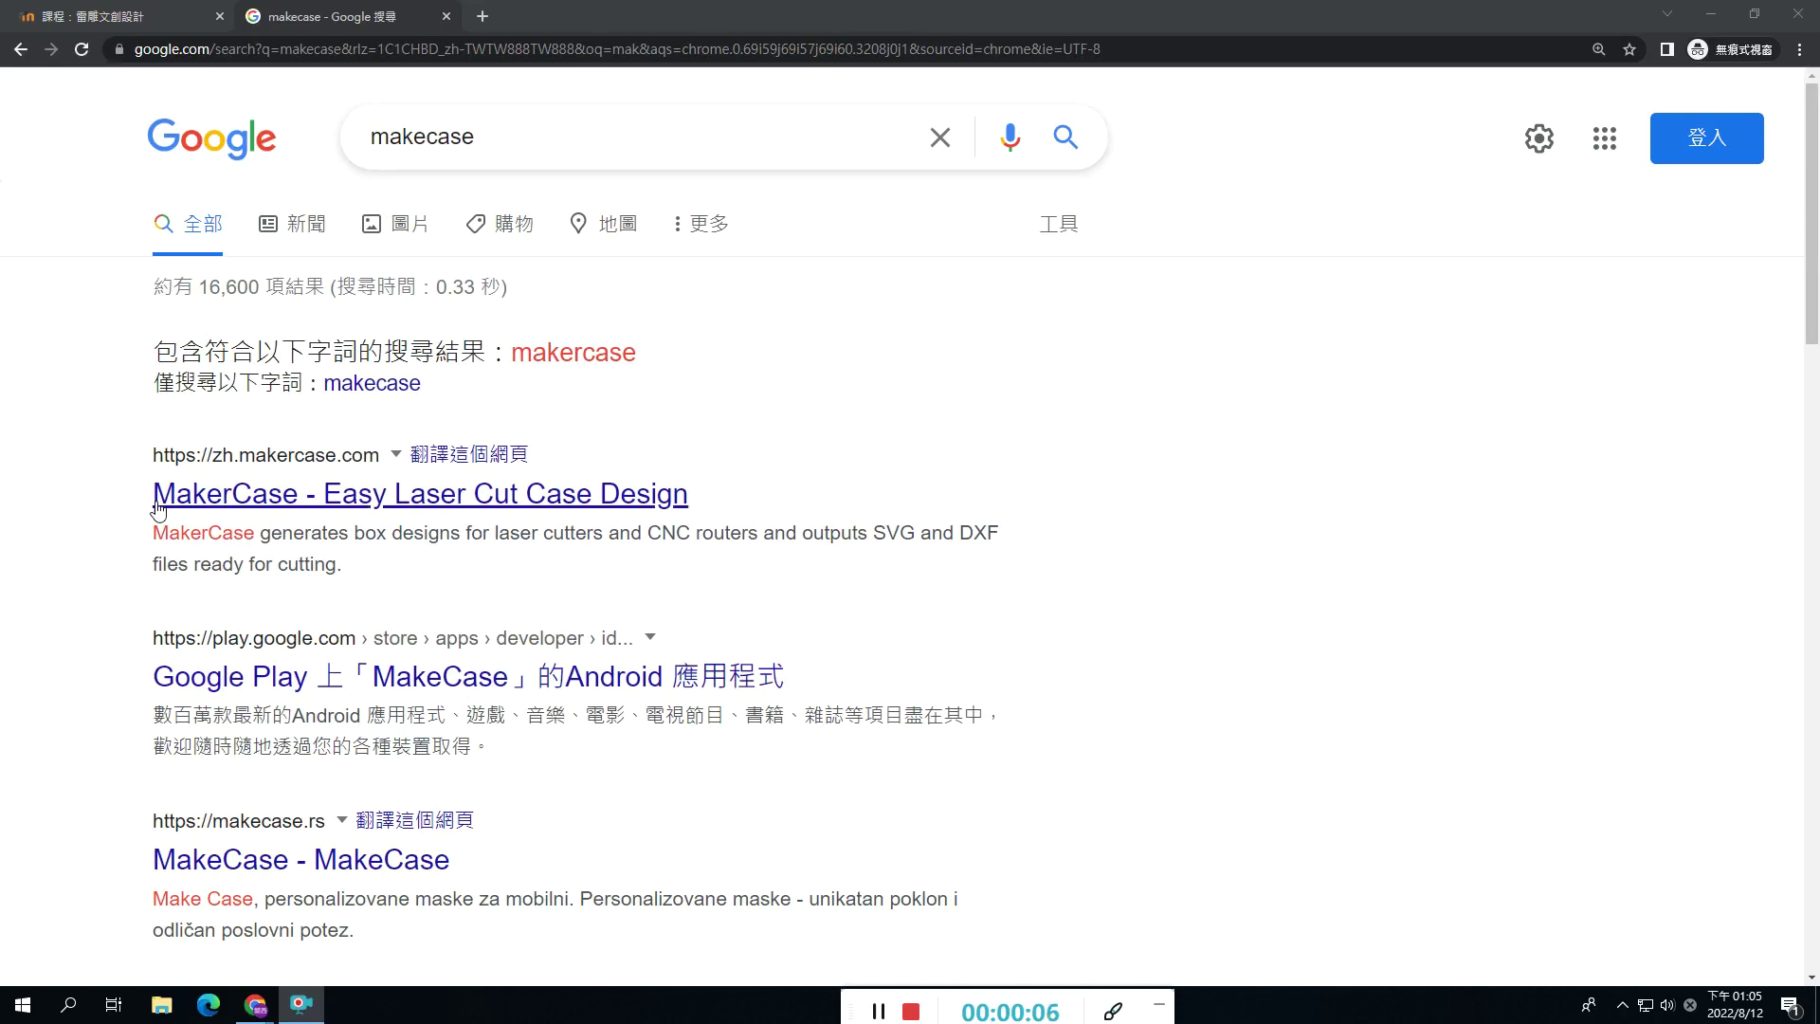
{"action": "left_click_drag", "start_coordinate": [143, 500], "coordinate": [295, 502]}
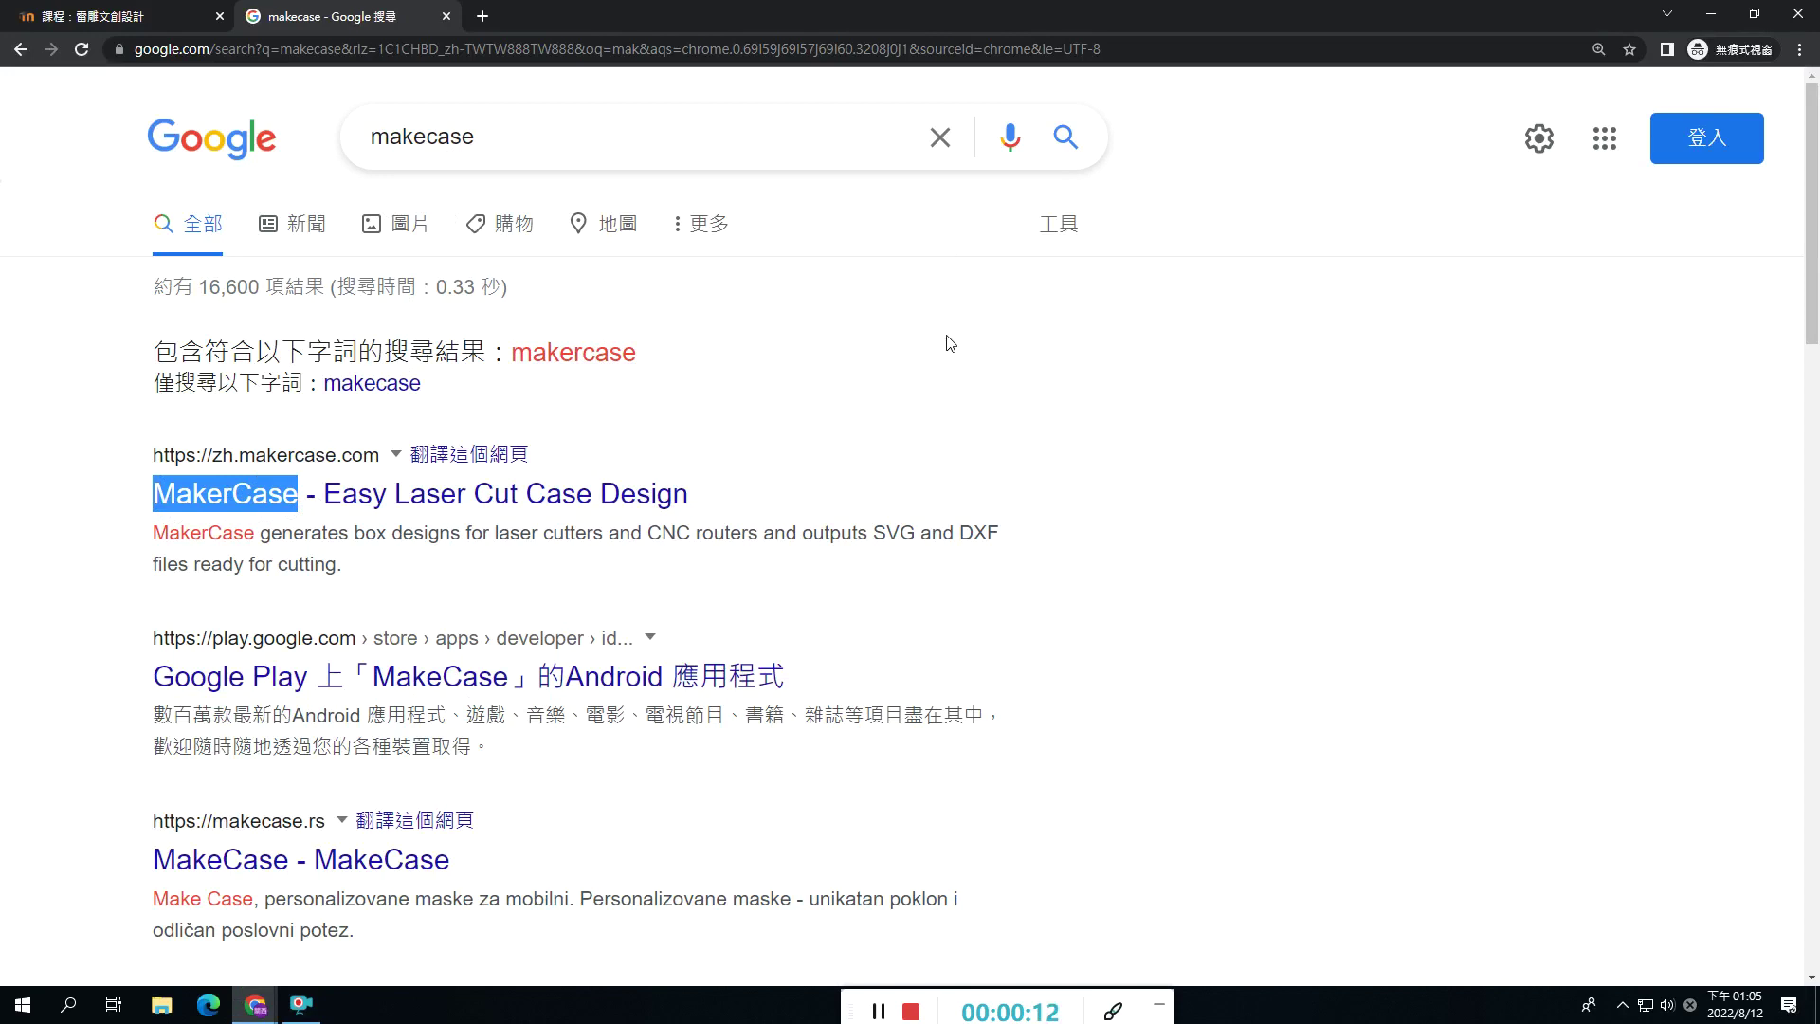
{"action": "left_click", "coordinate": [230, 494]}
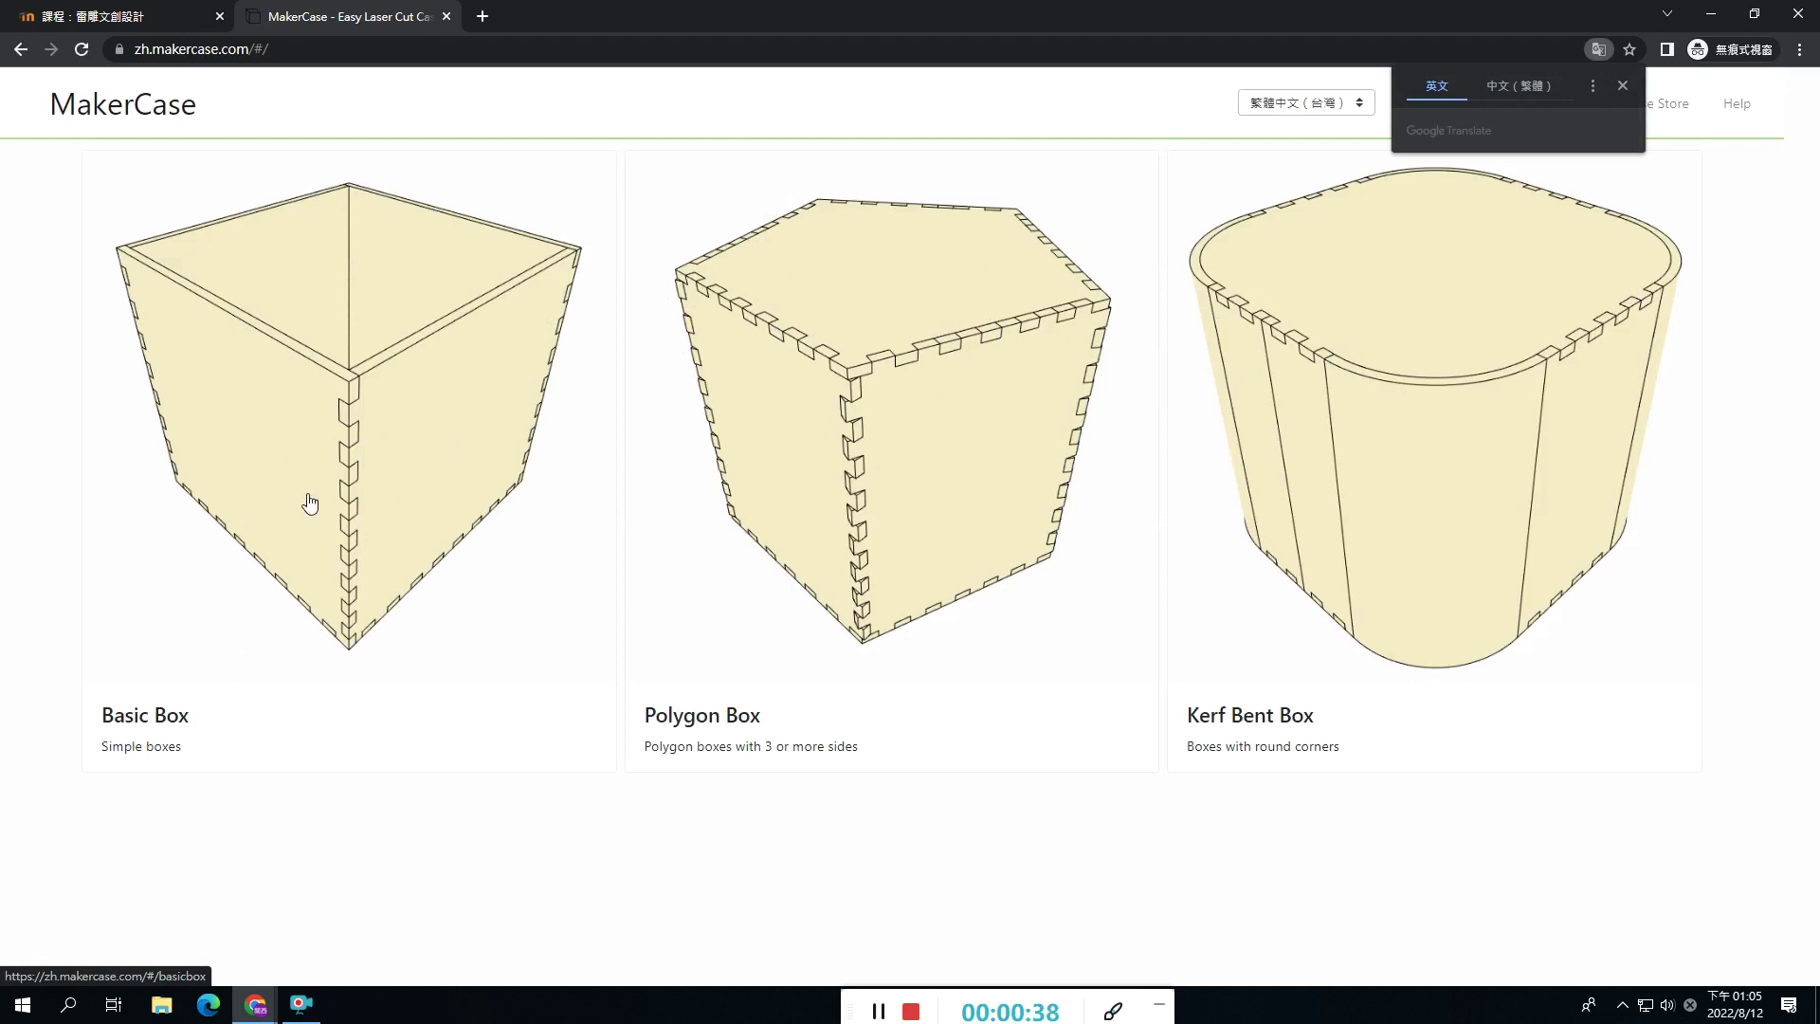
Create a Basic Box in millimetres (公釐) with width 70, height 110 and depth 70.
{"action": "left_click", "coordinate": [309, 470]}
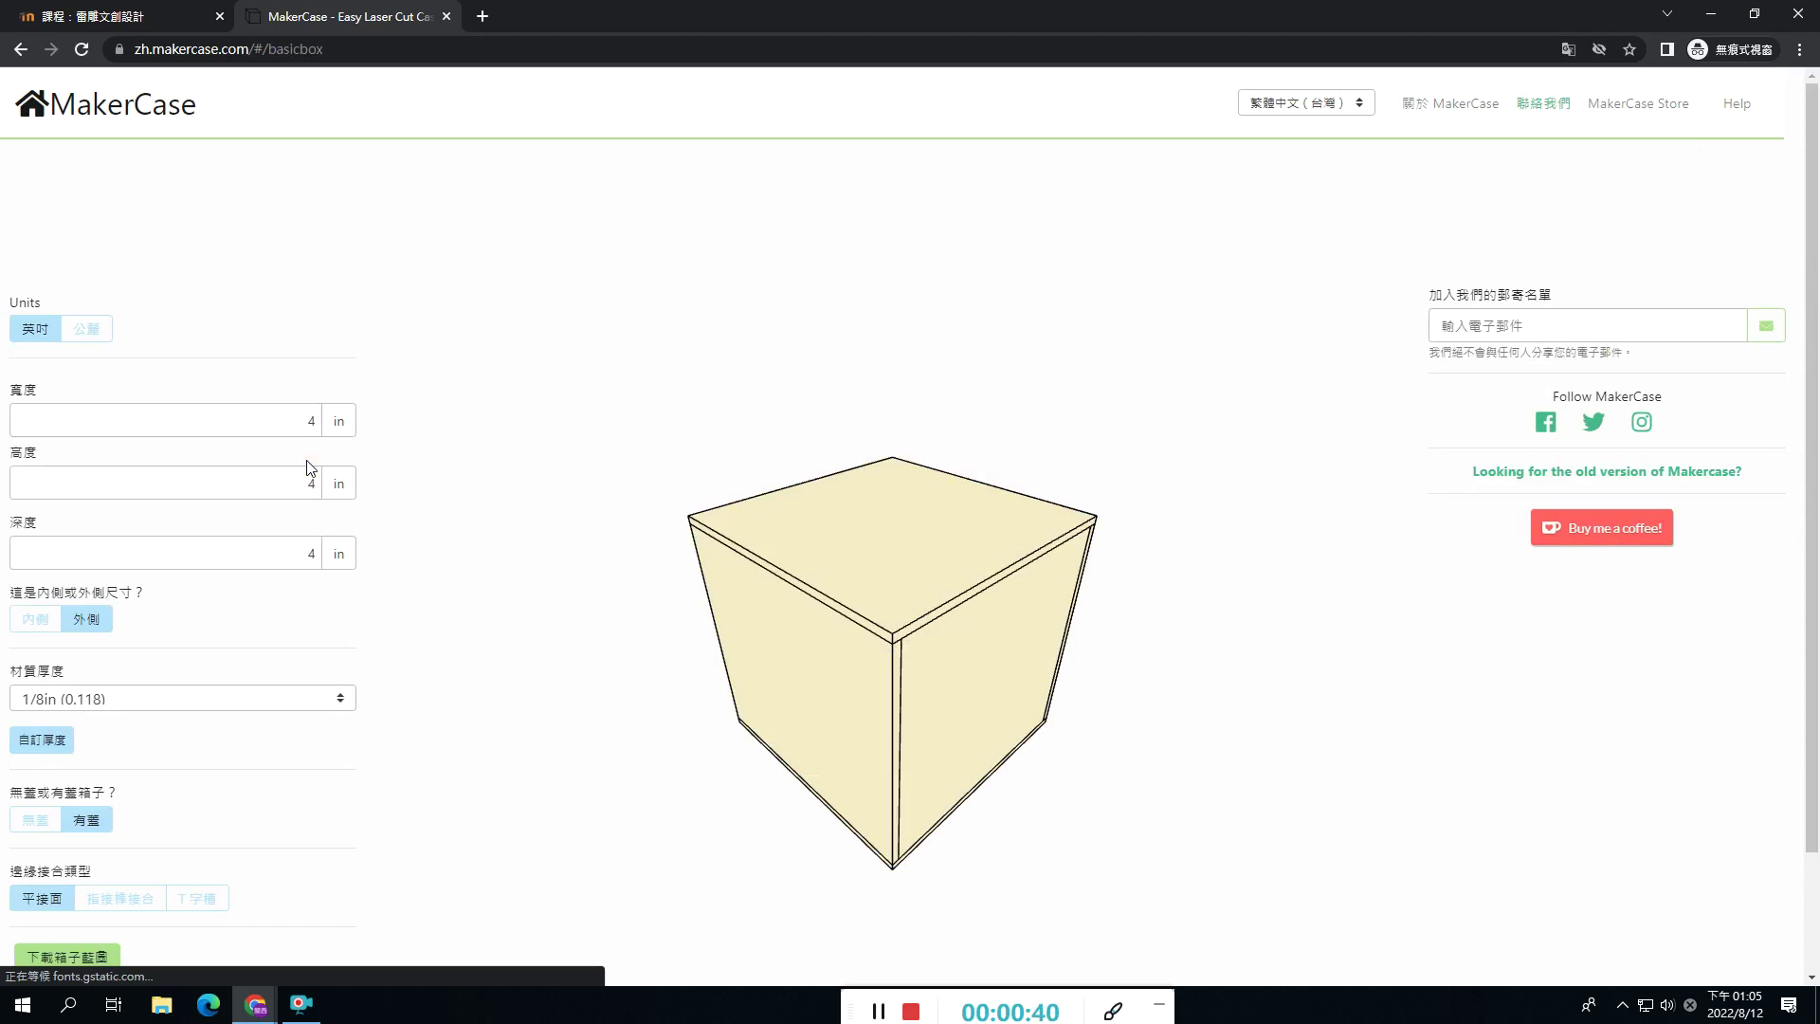
{"action": "left_click", "coordinate": [87, 328]}
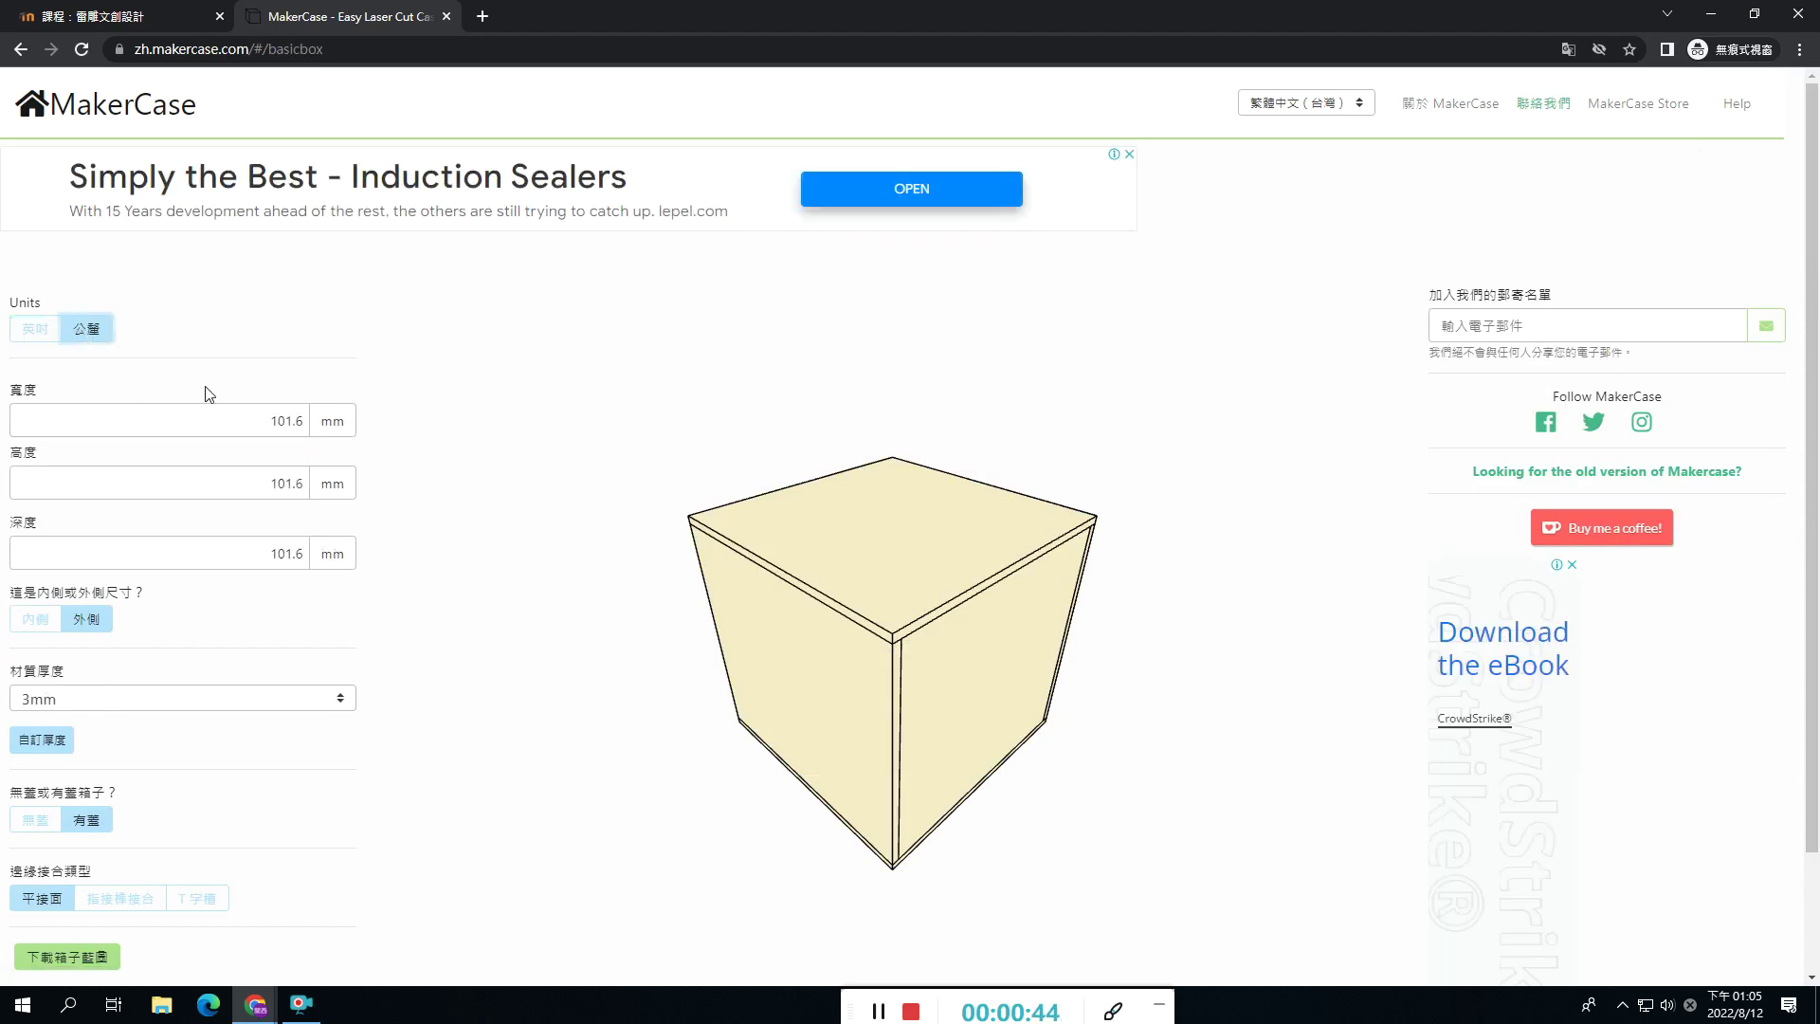
{"action": "double_click", "coordinate": [286, 419]}
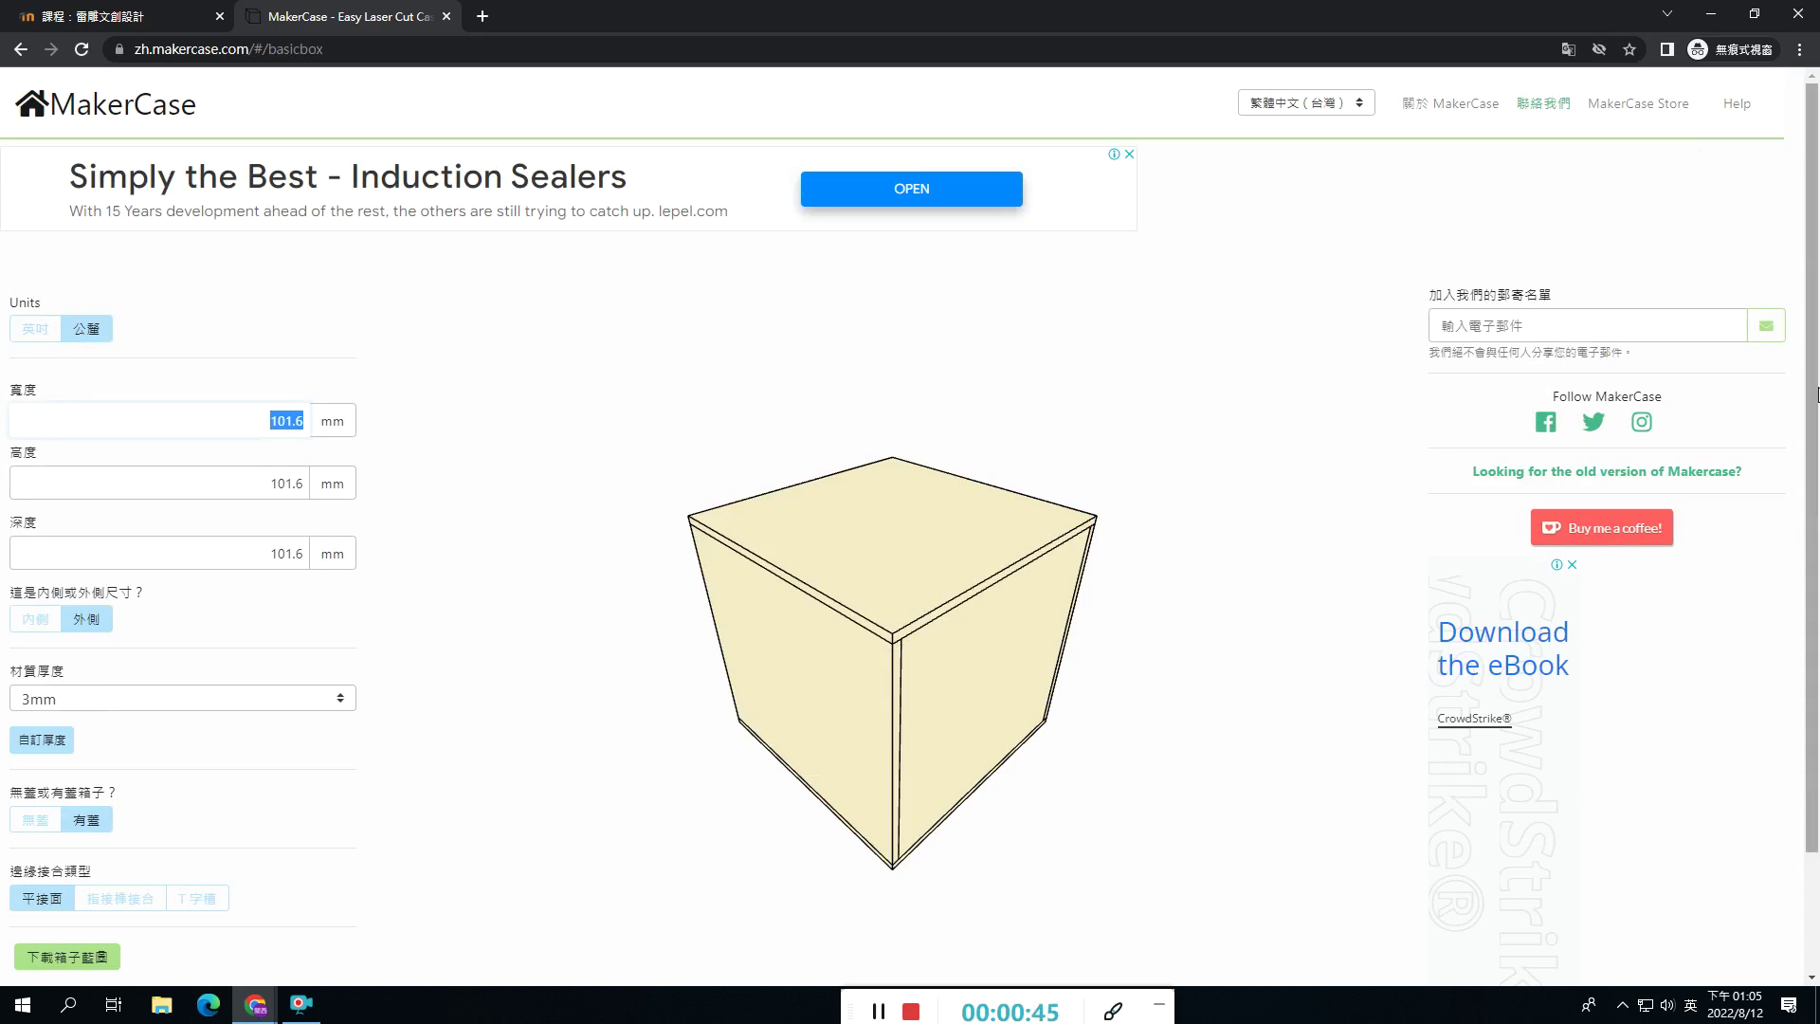
{"action": "type", "text": "70"}
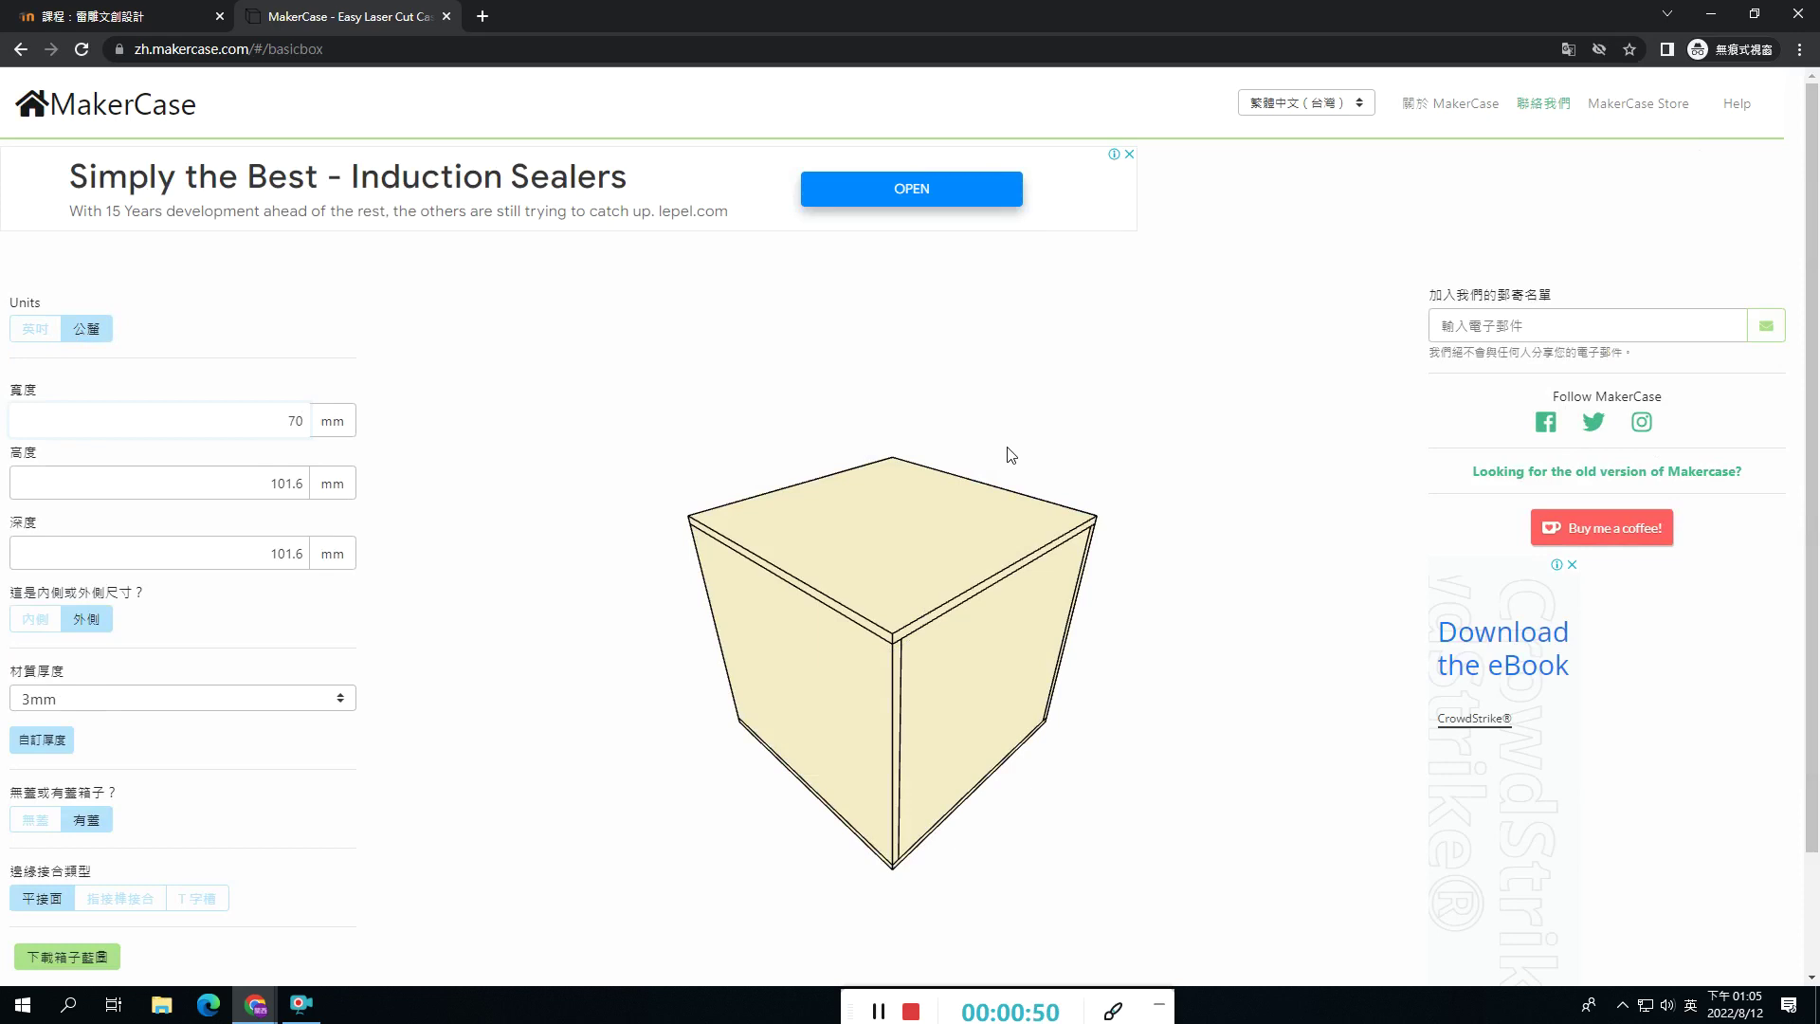
{"action": "key", "text": "Tab"}
{"action": "type", "text": "1"}
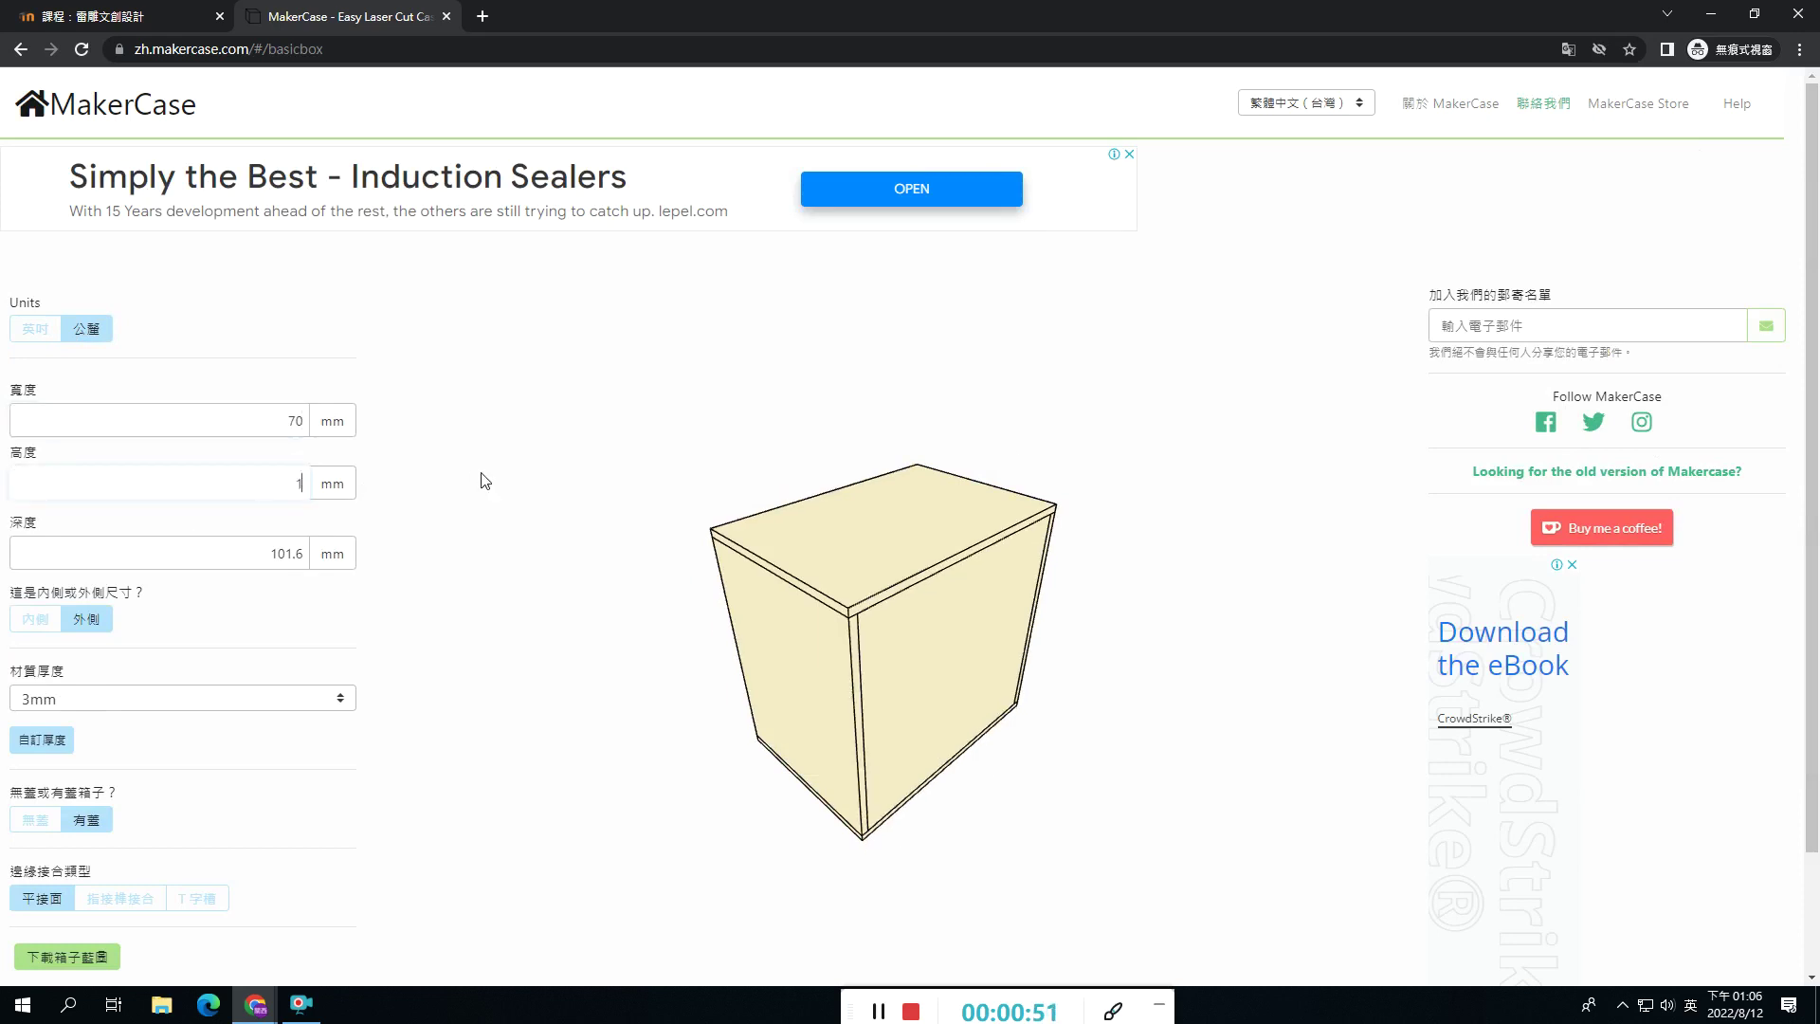
{"action": "key", "text": "Tab"}
{"action": "type", "text": "70"}
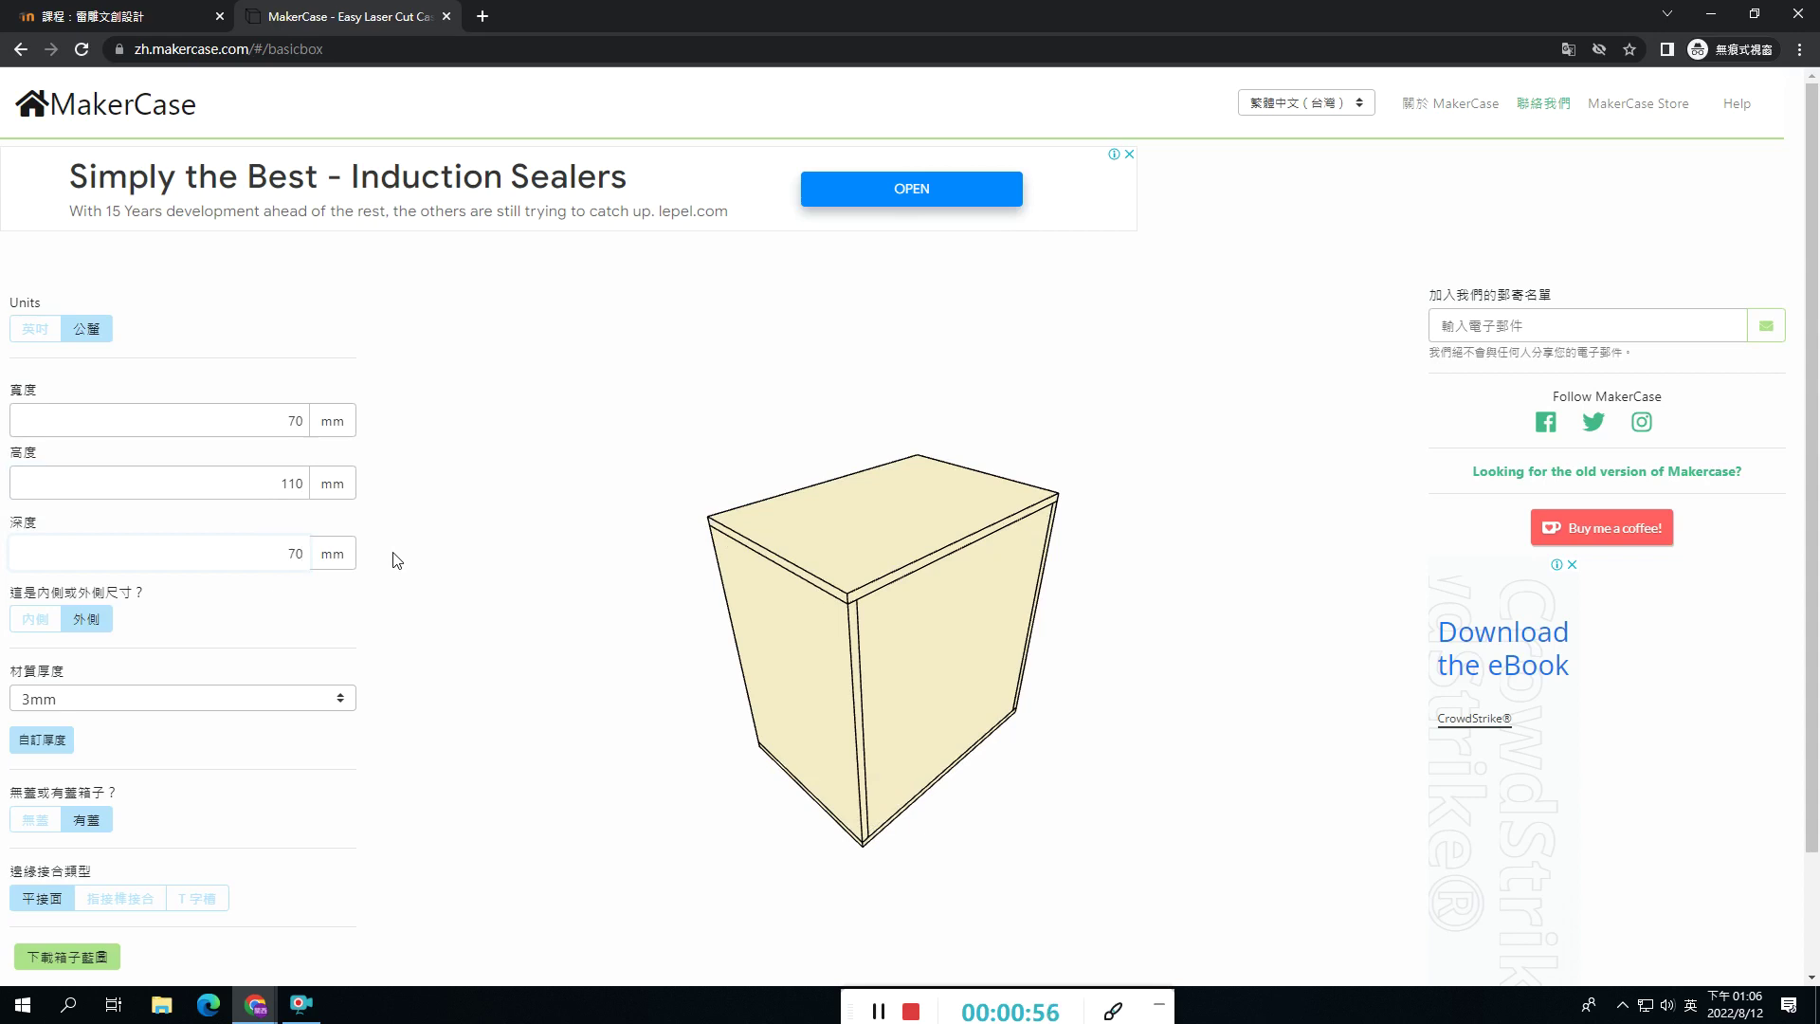
{"action": "left_click", "coordinate": [166, 486]}
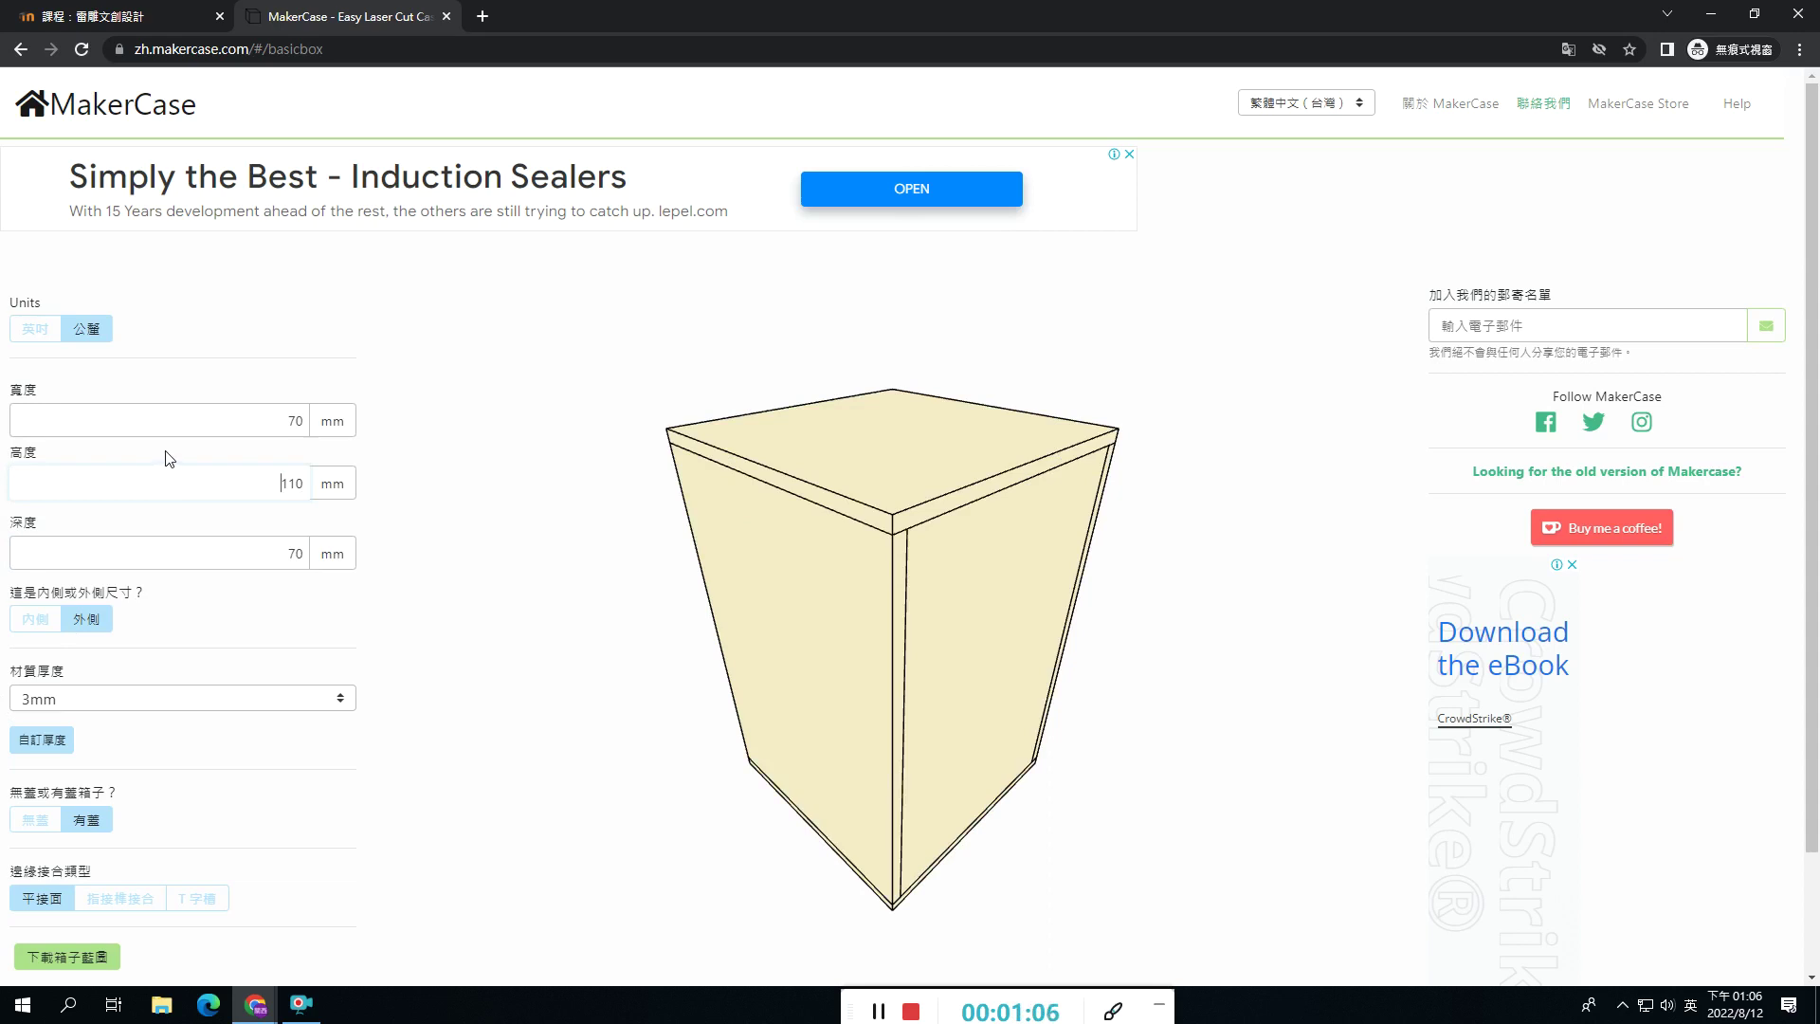
{"action": "left_click", "coordinate": [280, 425]}
{"action": "left_click", "coordinate": [286, 488]}
{"action": "left_click", "coordinate": [288, 556]}
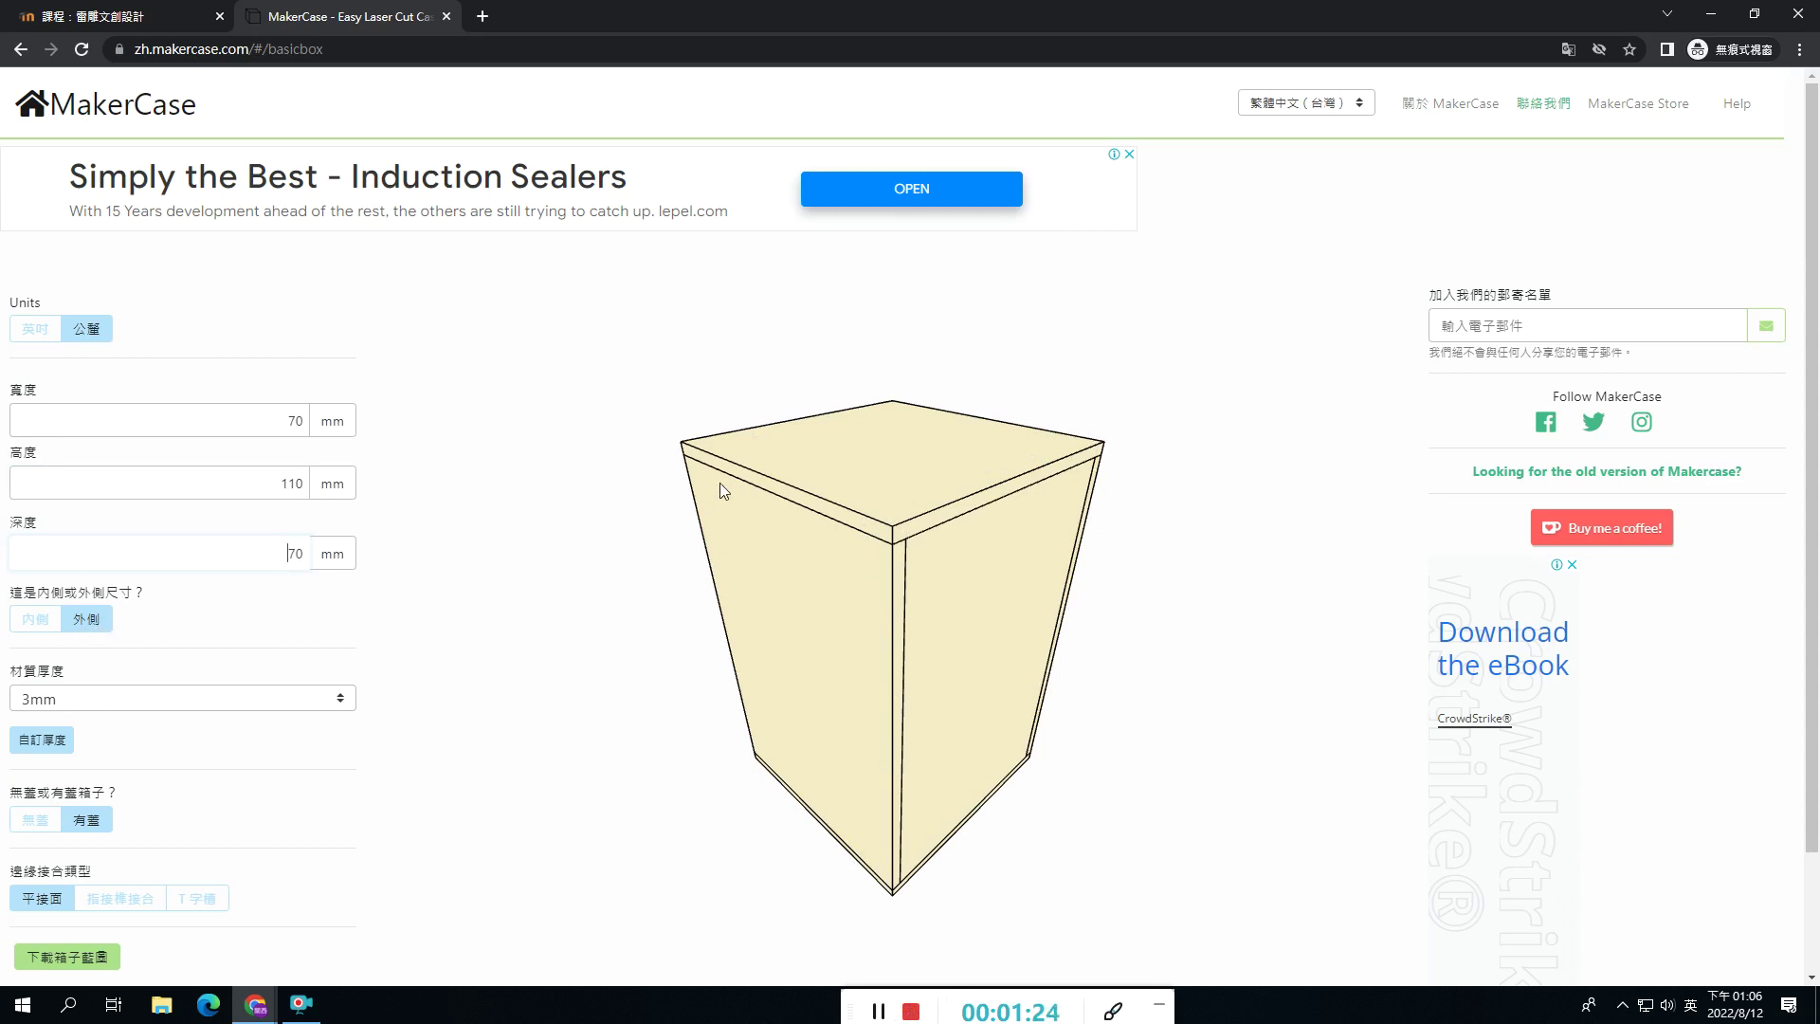
{"action": "left_click", "coordinate": [37, 621]}
{"action": "left_click", "coordinate": [31, 626]}
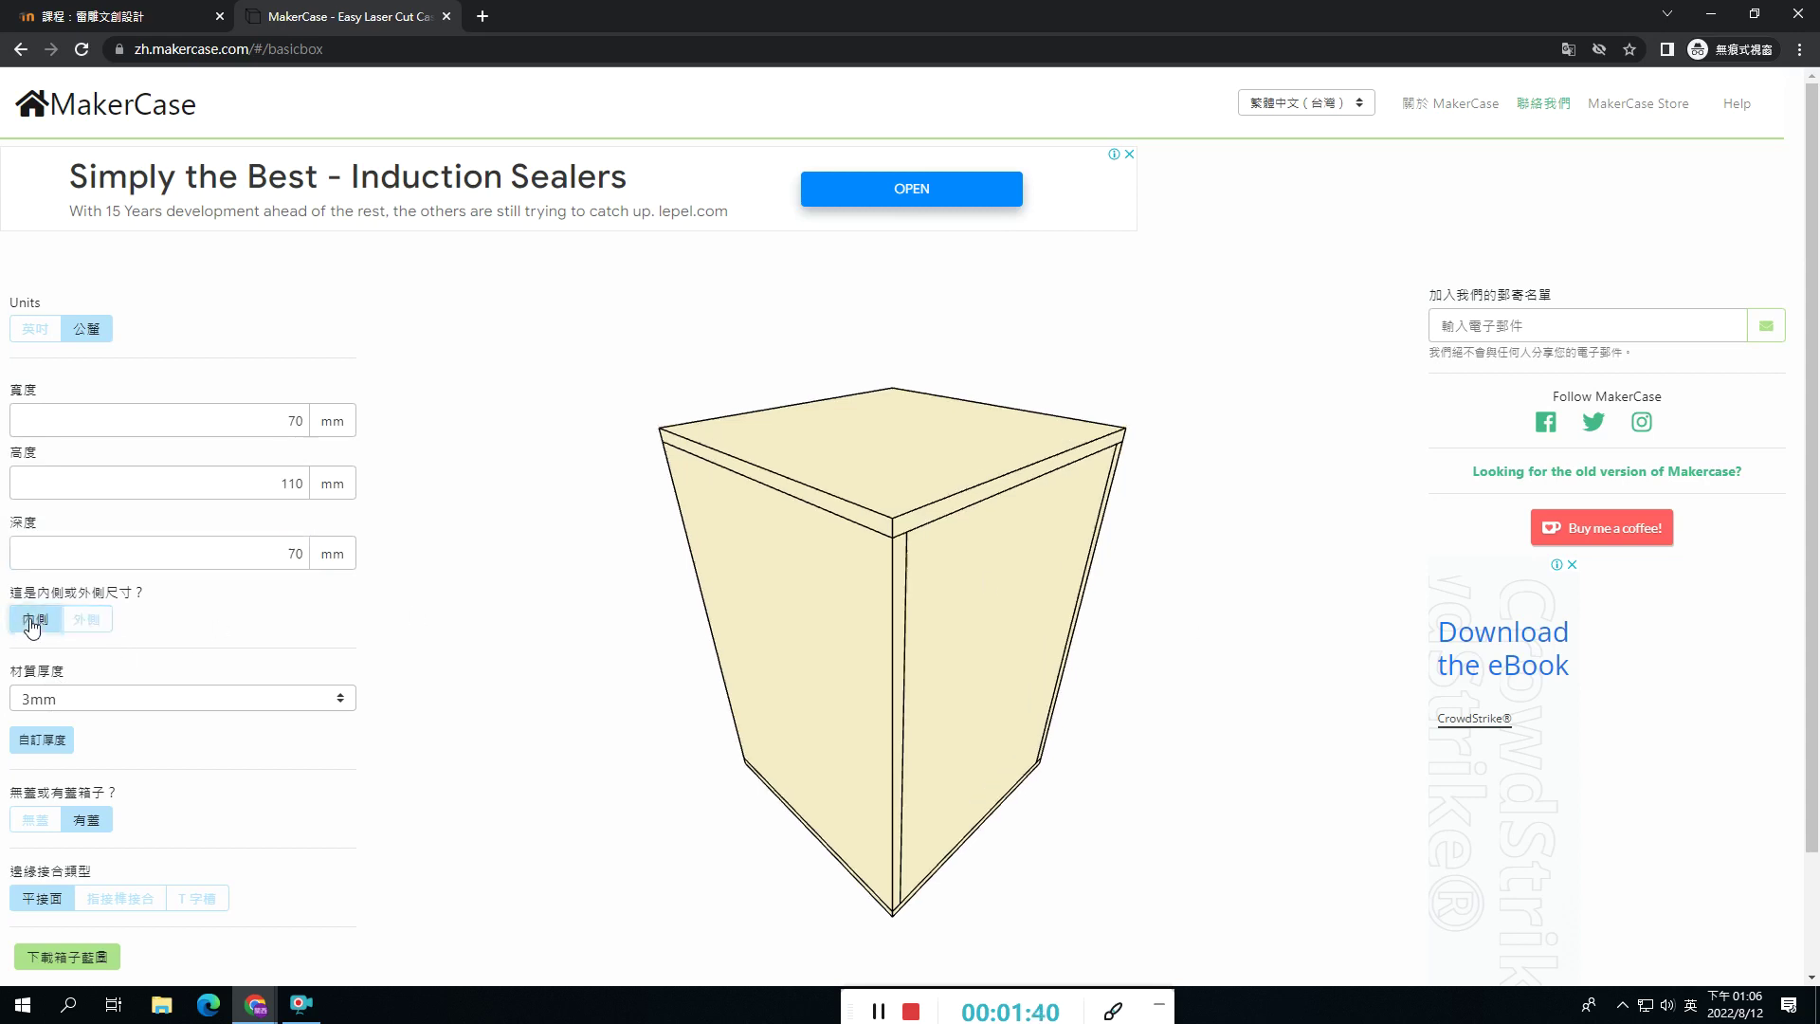
{"action": "left_click", "coordinate": [89, 629]}
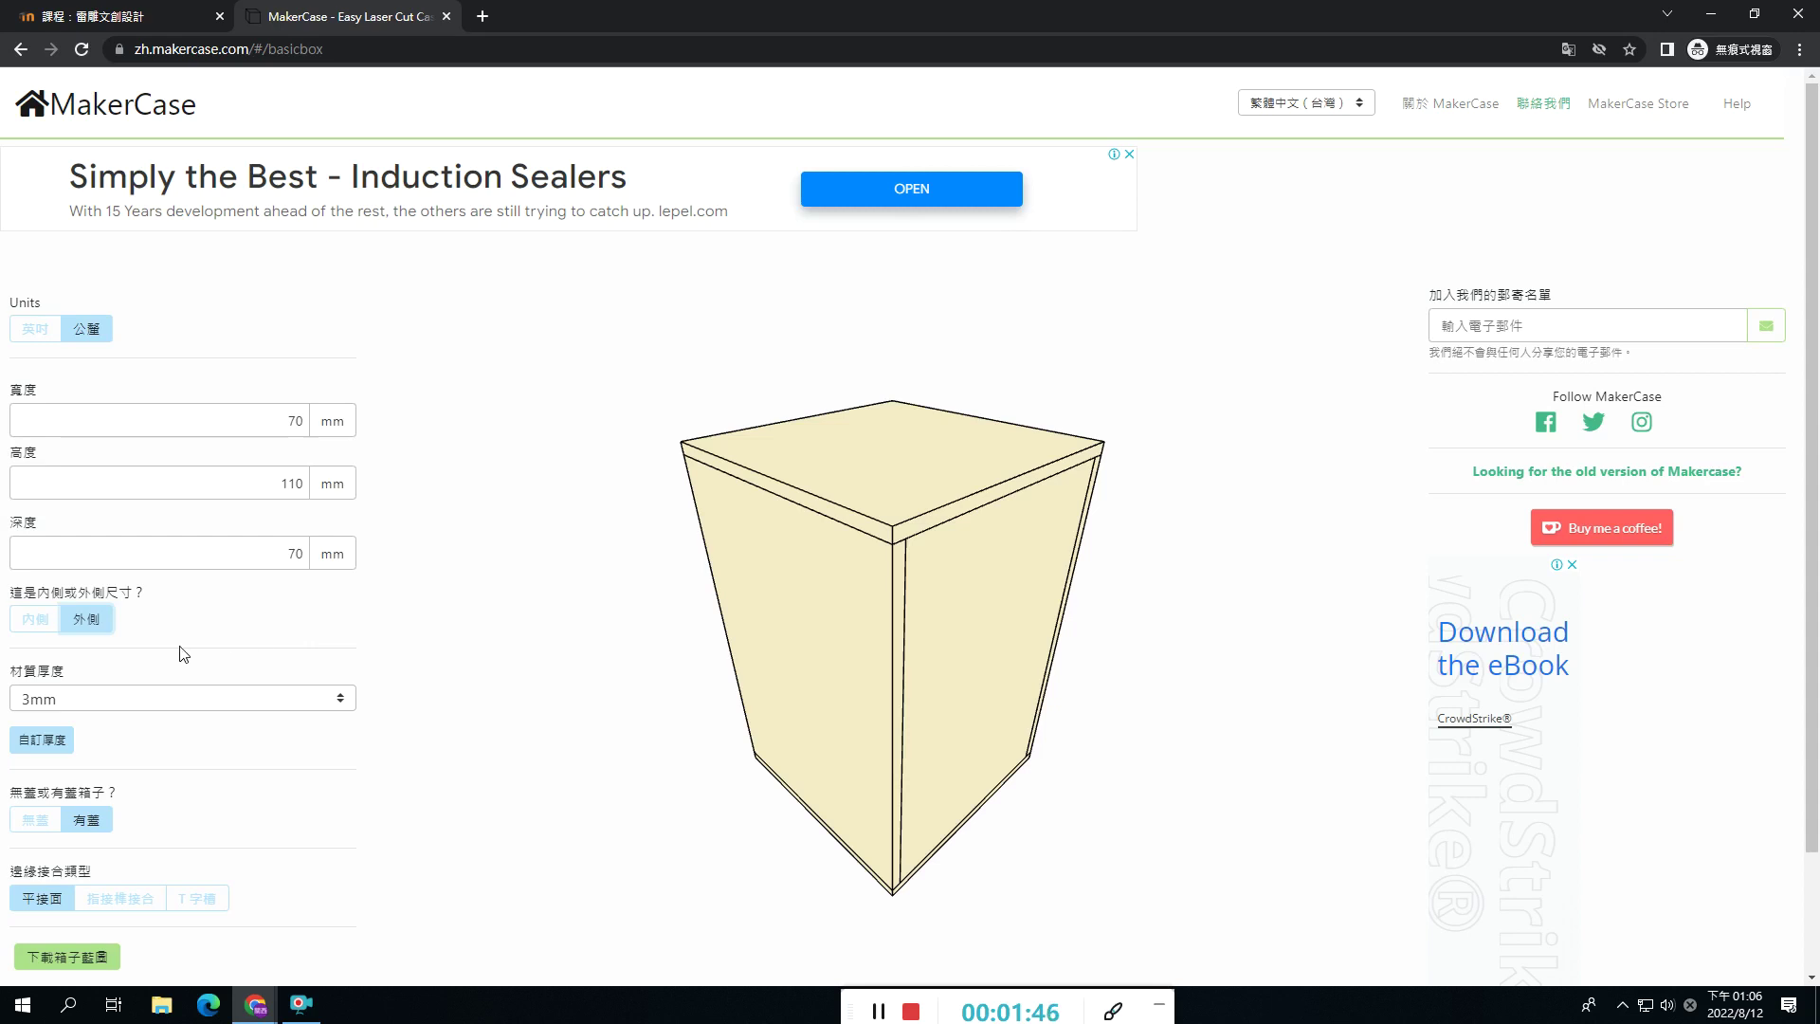
Keep 3mm material thickness (材質厚度) and choose the open-top 無蓋 option.
{"action": "left_click", "coordinate": [76, 703]}
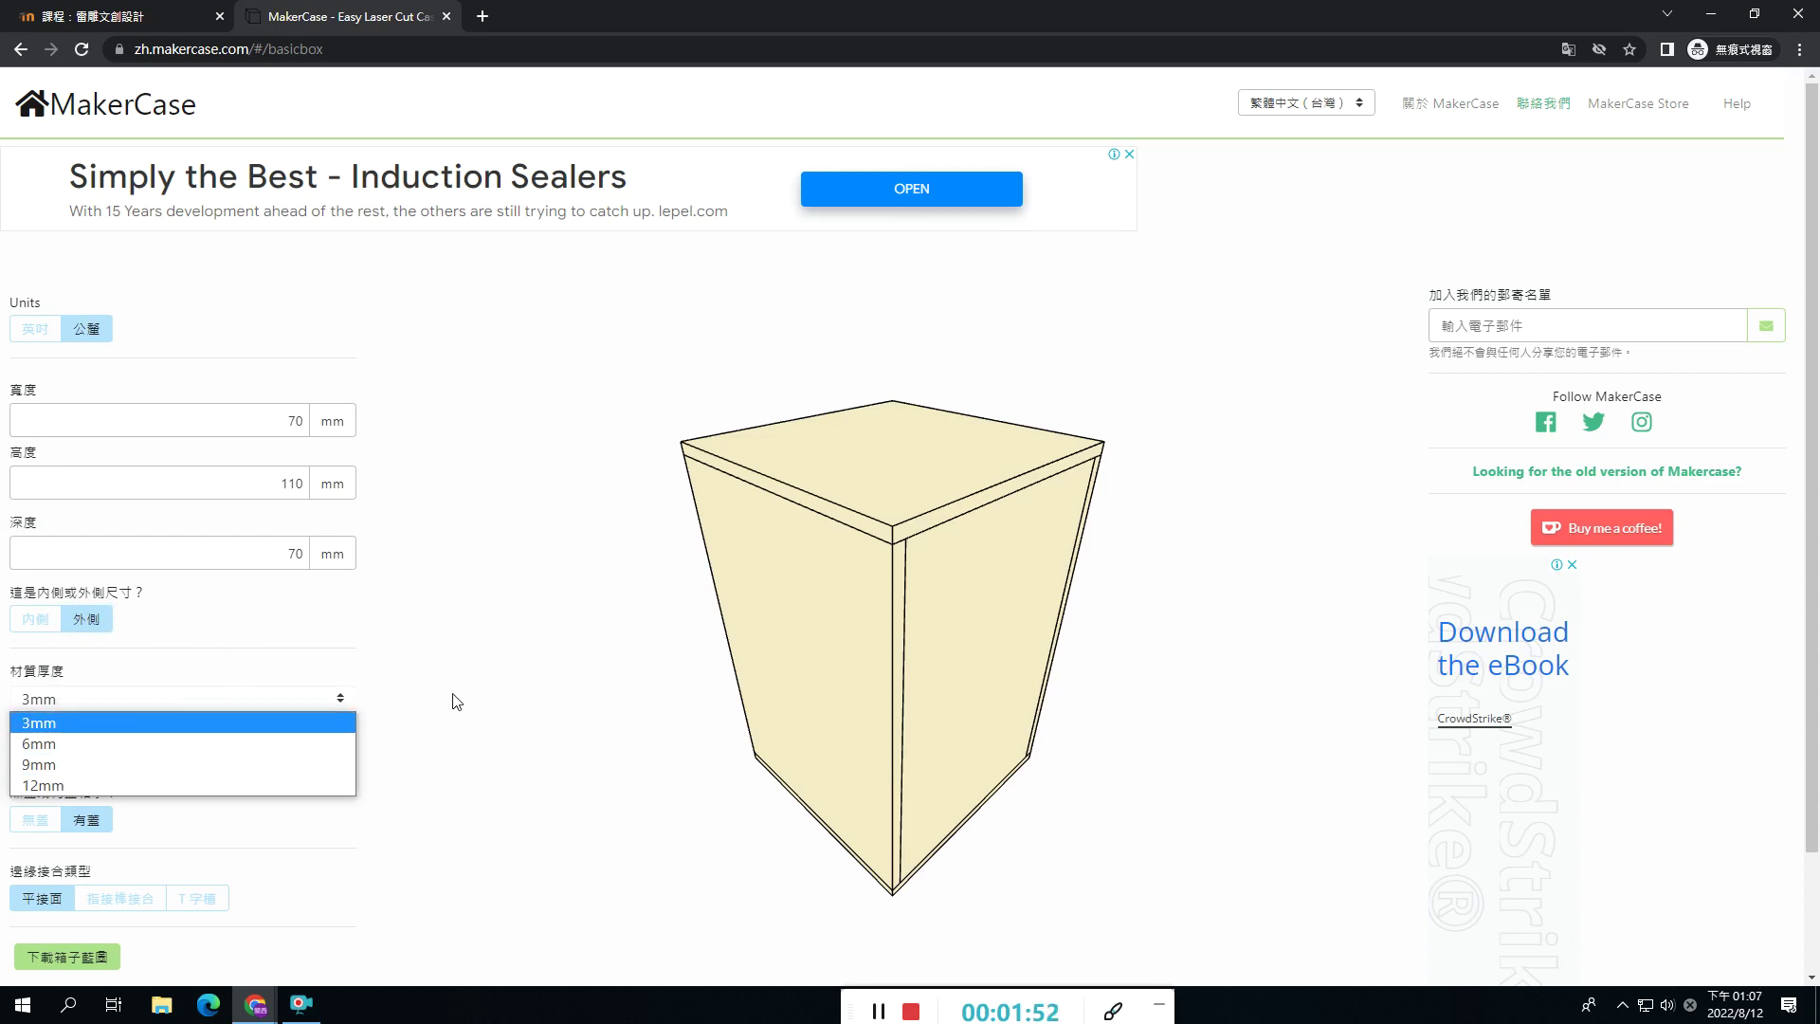
{"action": "left_click", "coordinate": [534, 707]}
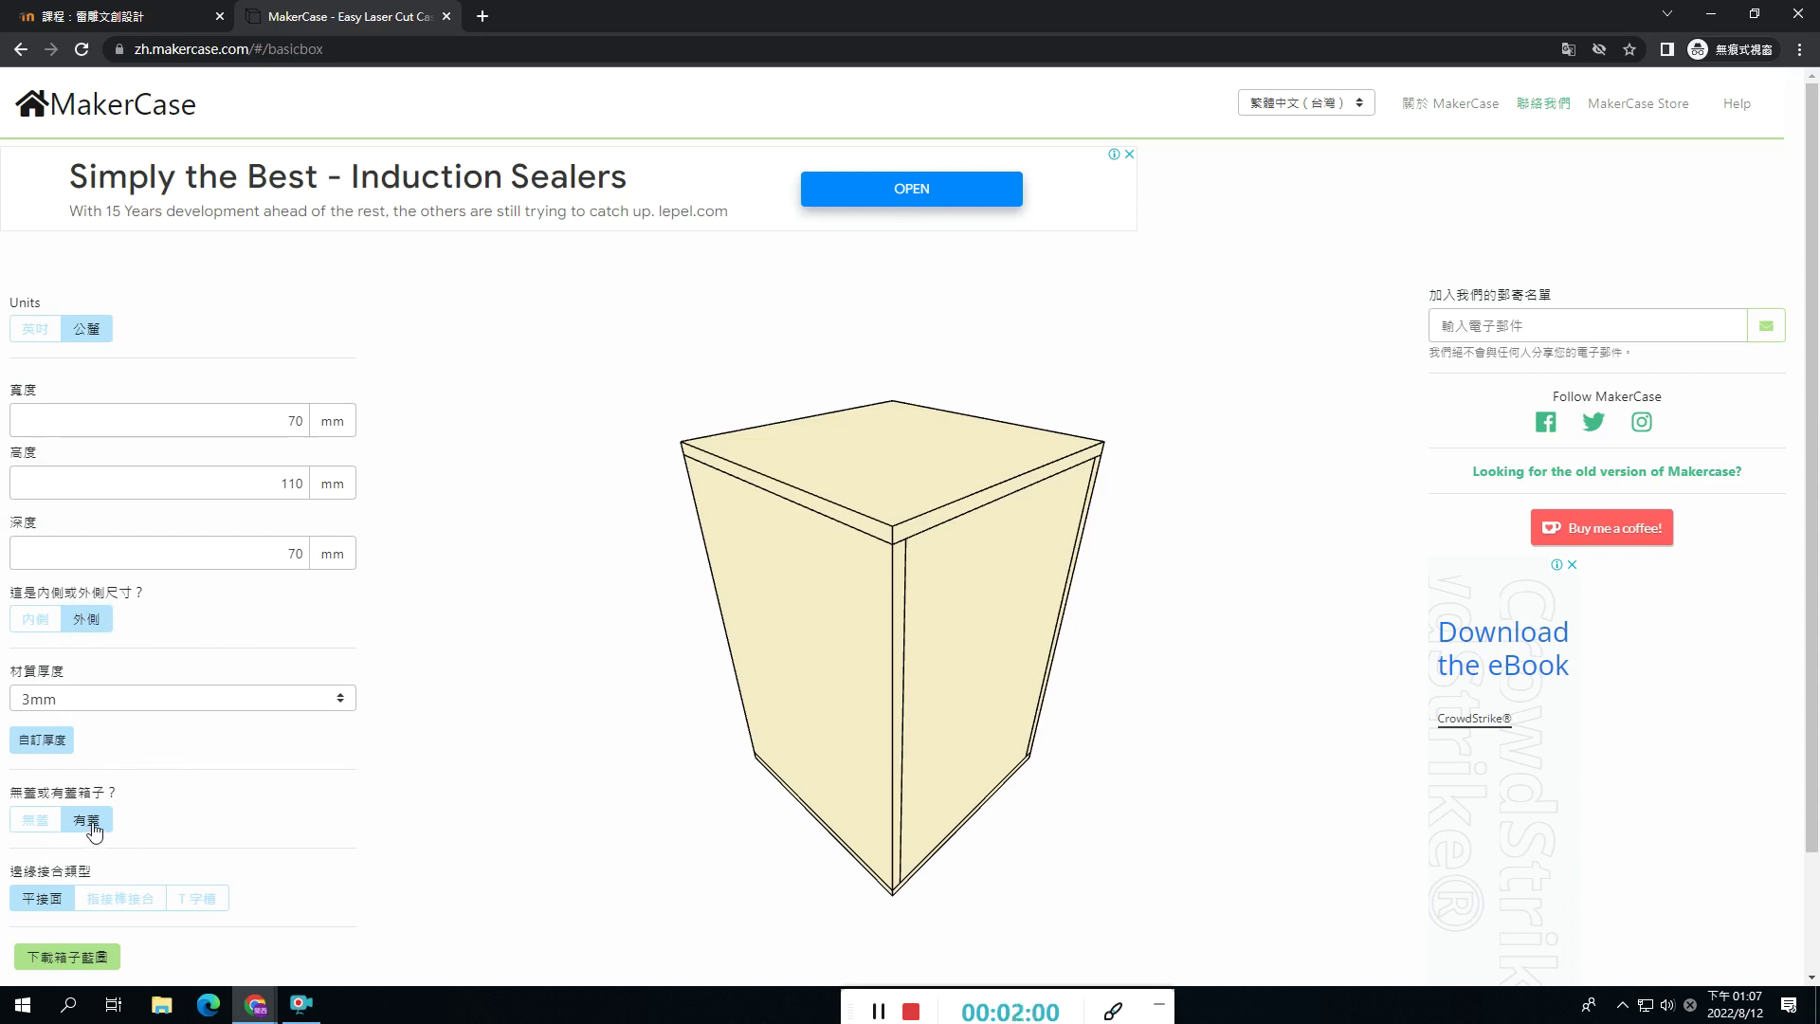
{"action": "left_click", "coordinate": [35, 820]}
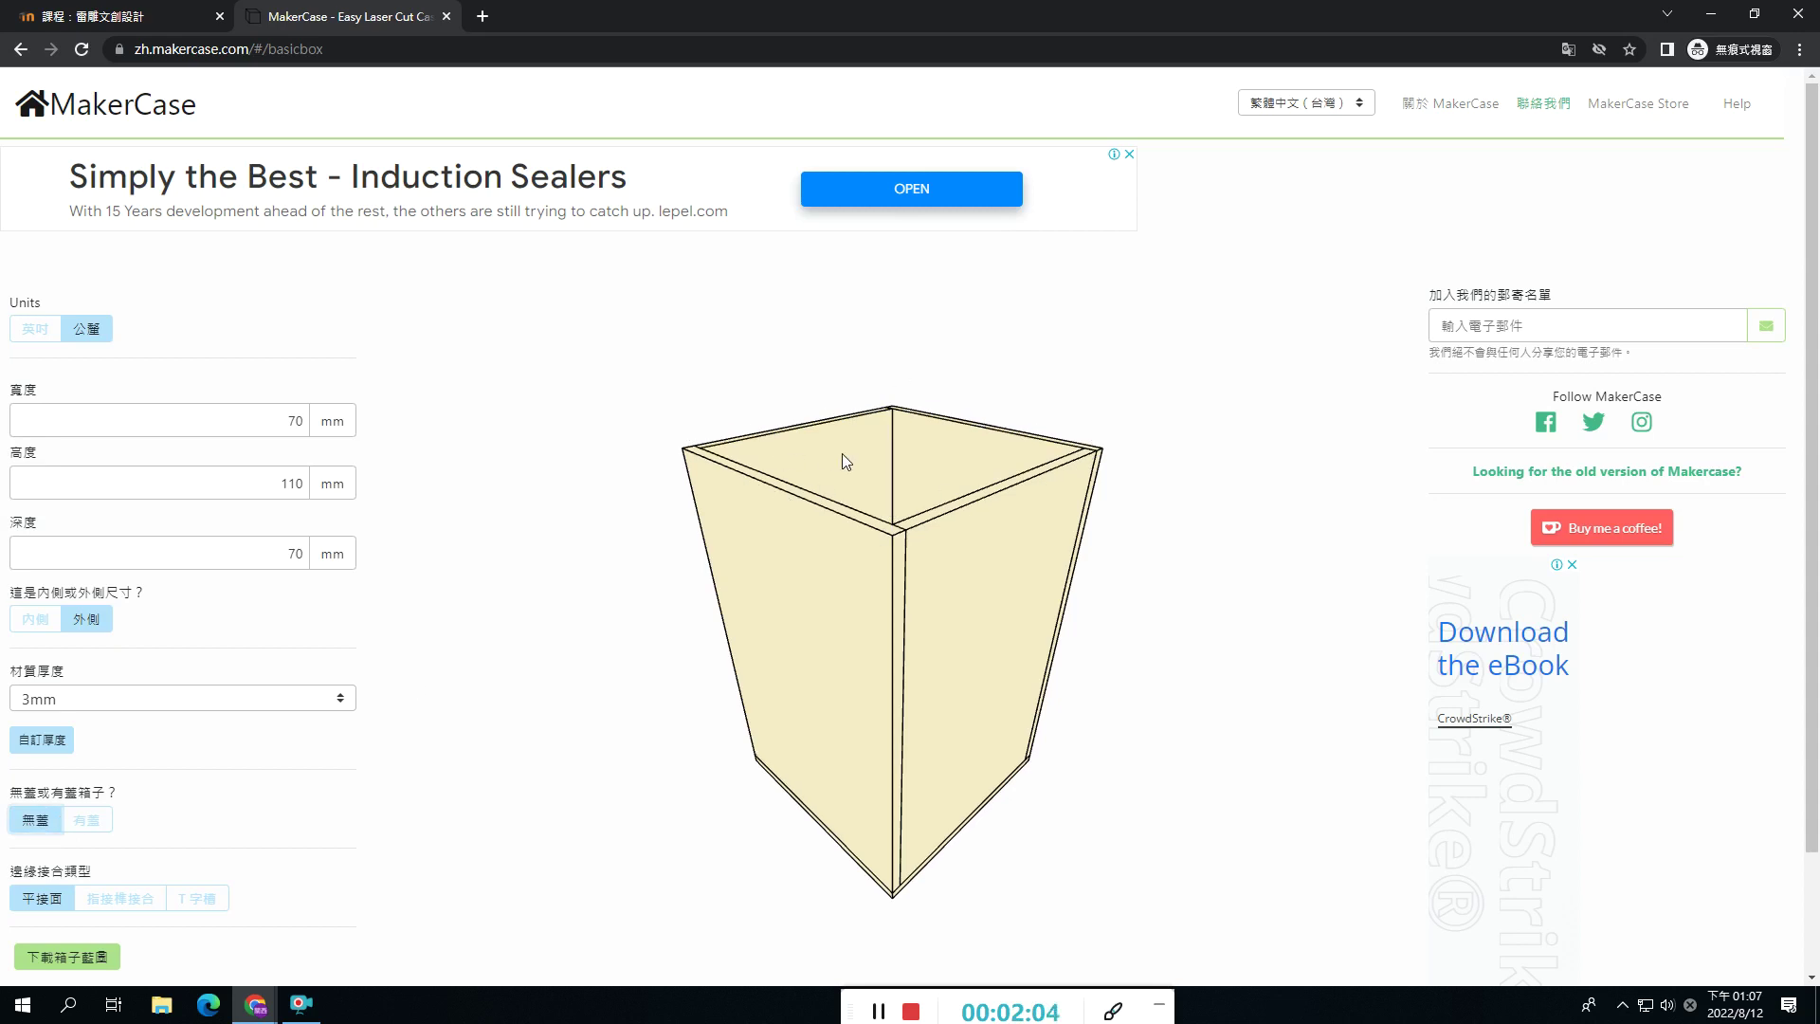
{"action": "scroll", "coordinate": [142, 853], "scroll_direction": "down", "scroll_amount": 2}
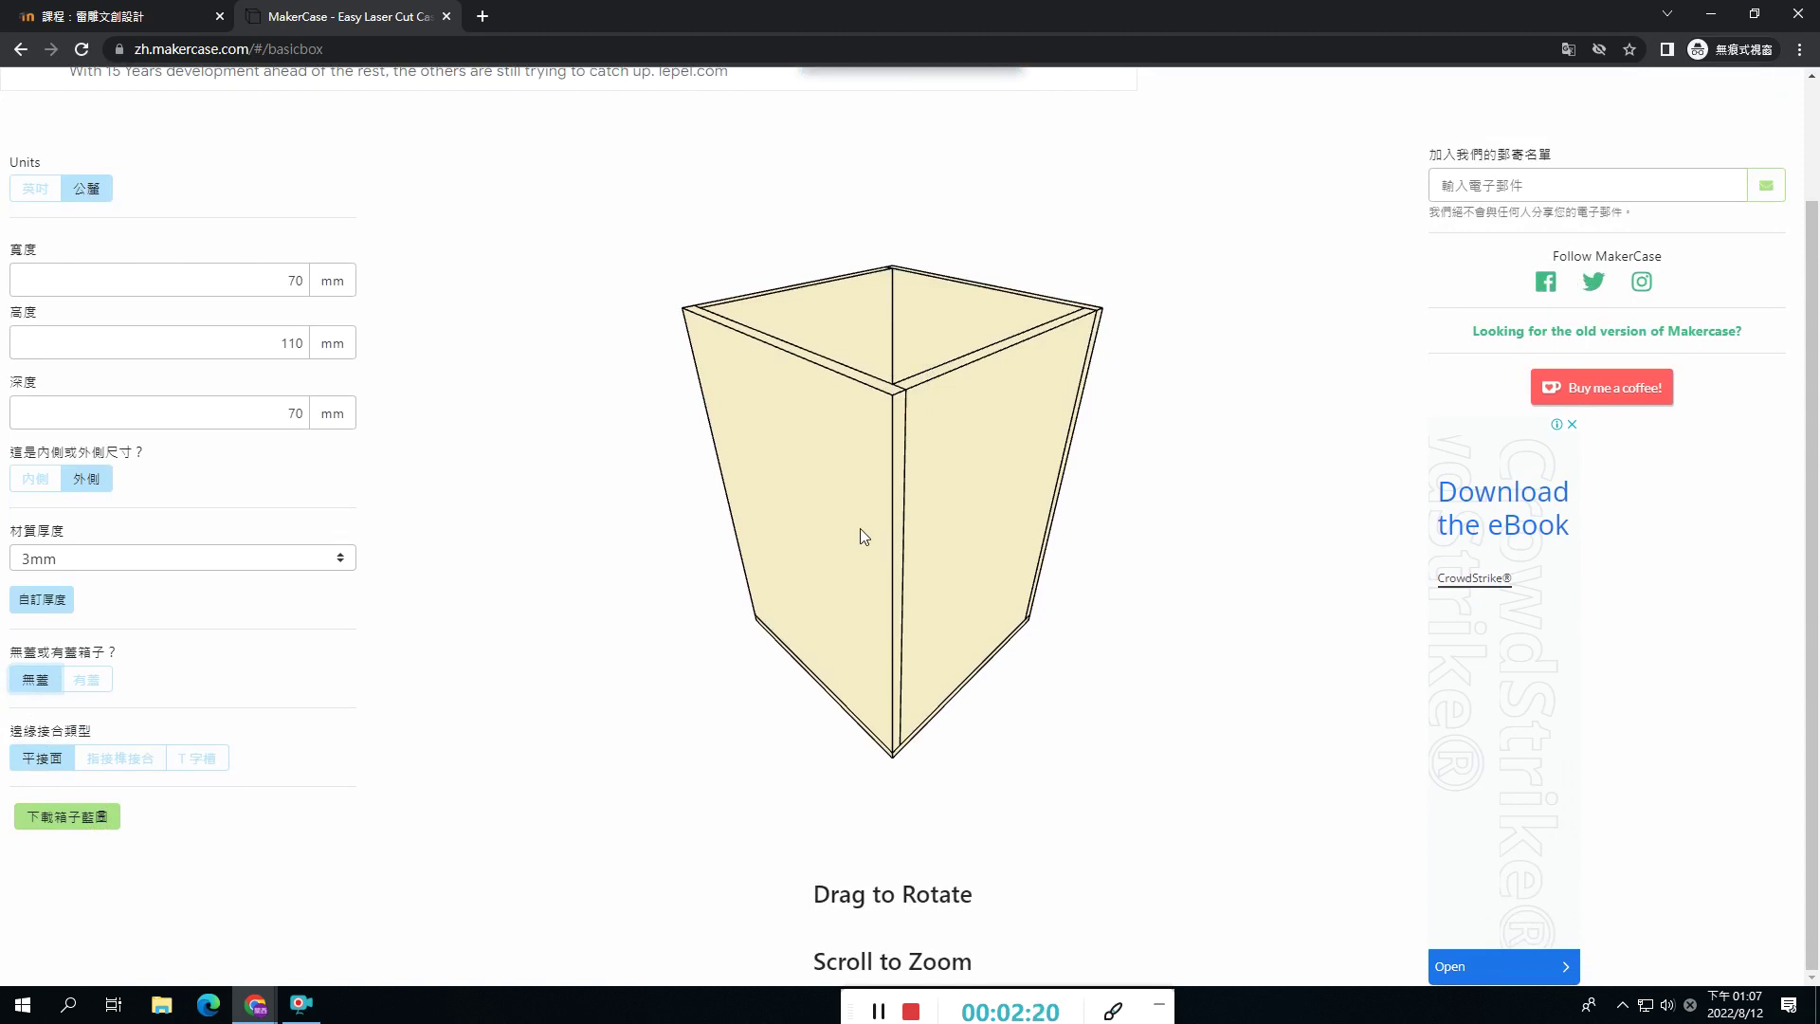
Apply size-6 finger joints (指接榫接合) after briefly trying T-slots, then open 下載箱子藍圖.
{"action": "left_click", "coordinate": [127, 758]}
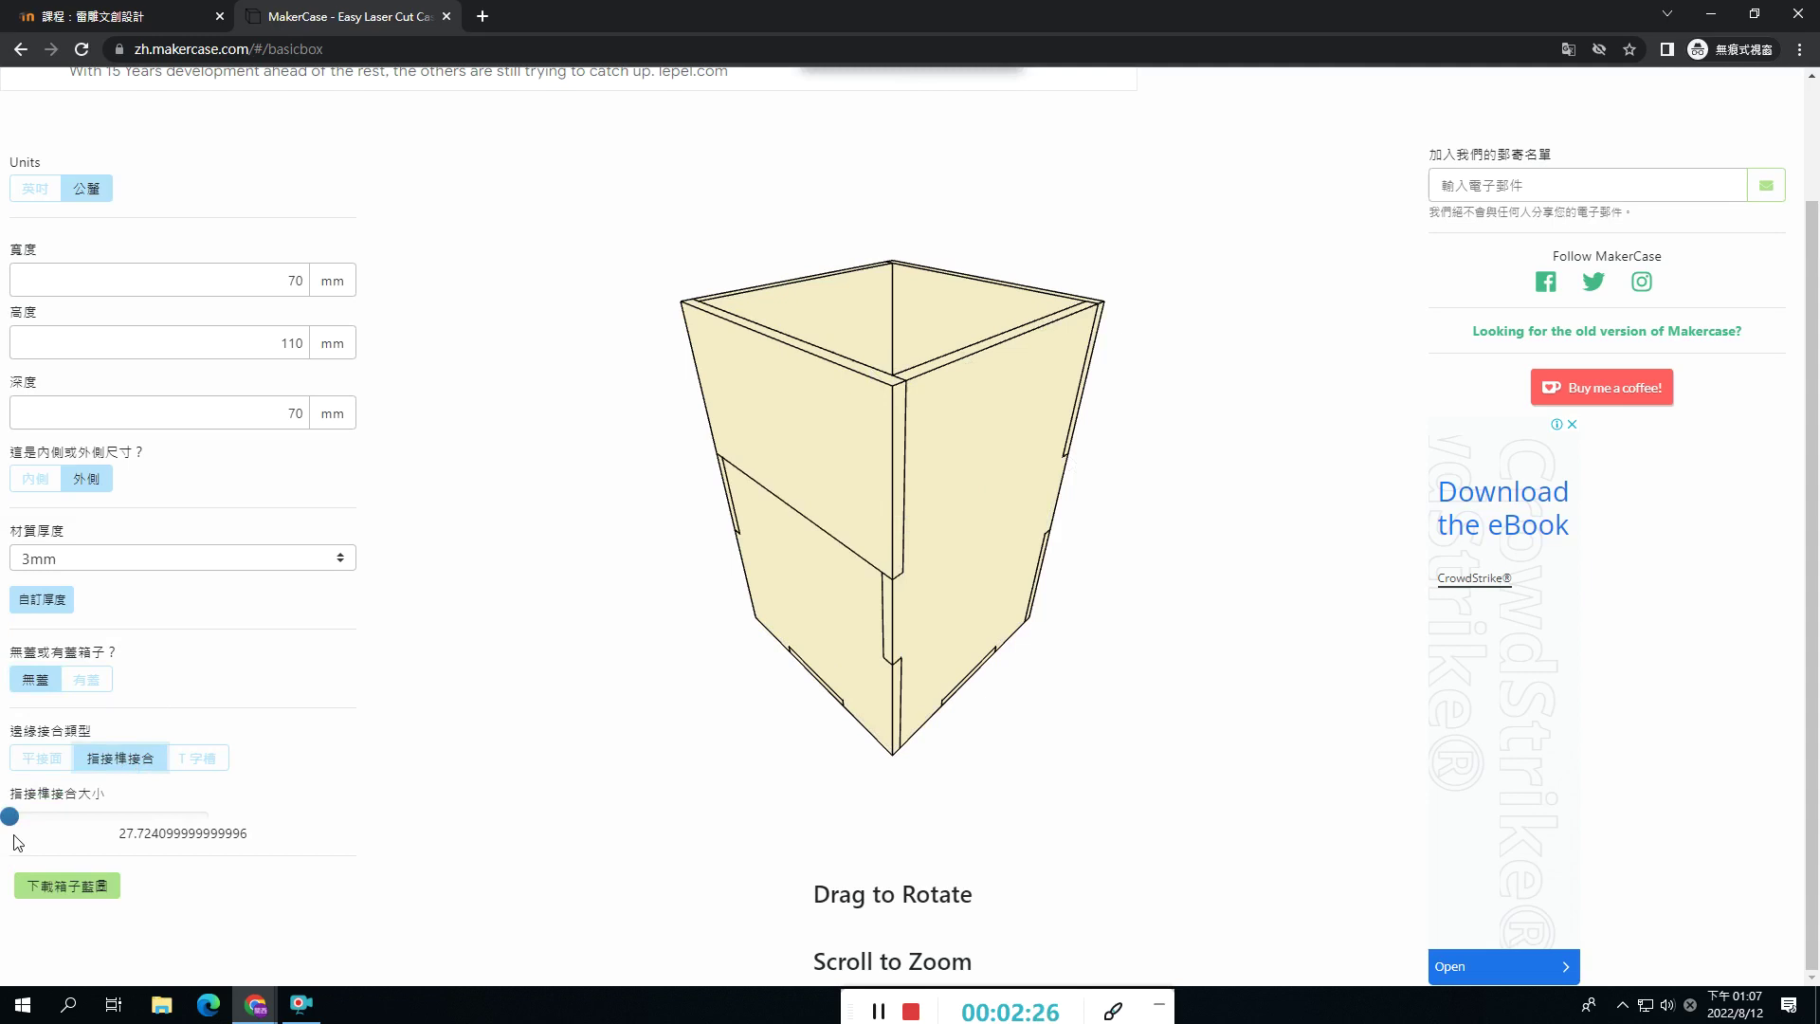
{"action": "left_click_drag", "start_coordinate": [11, 823], "coordinate": [5, 827]}
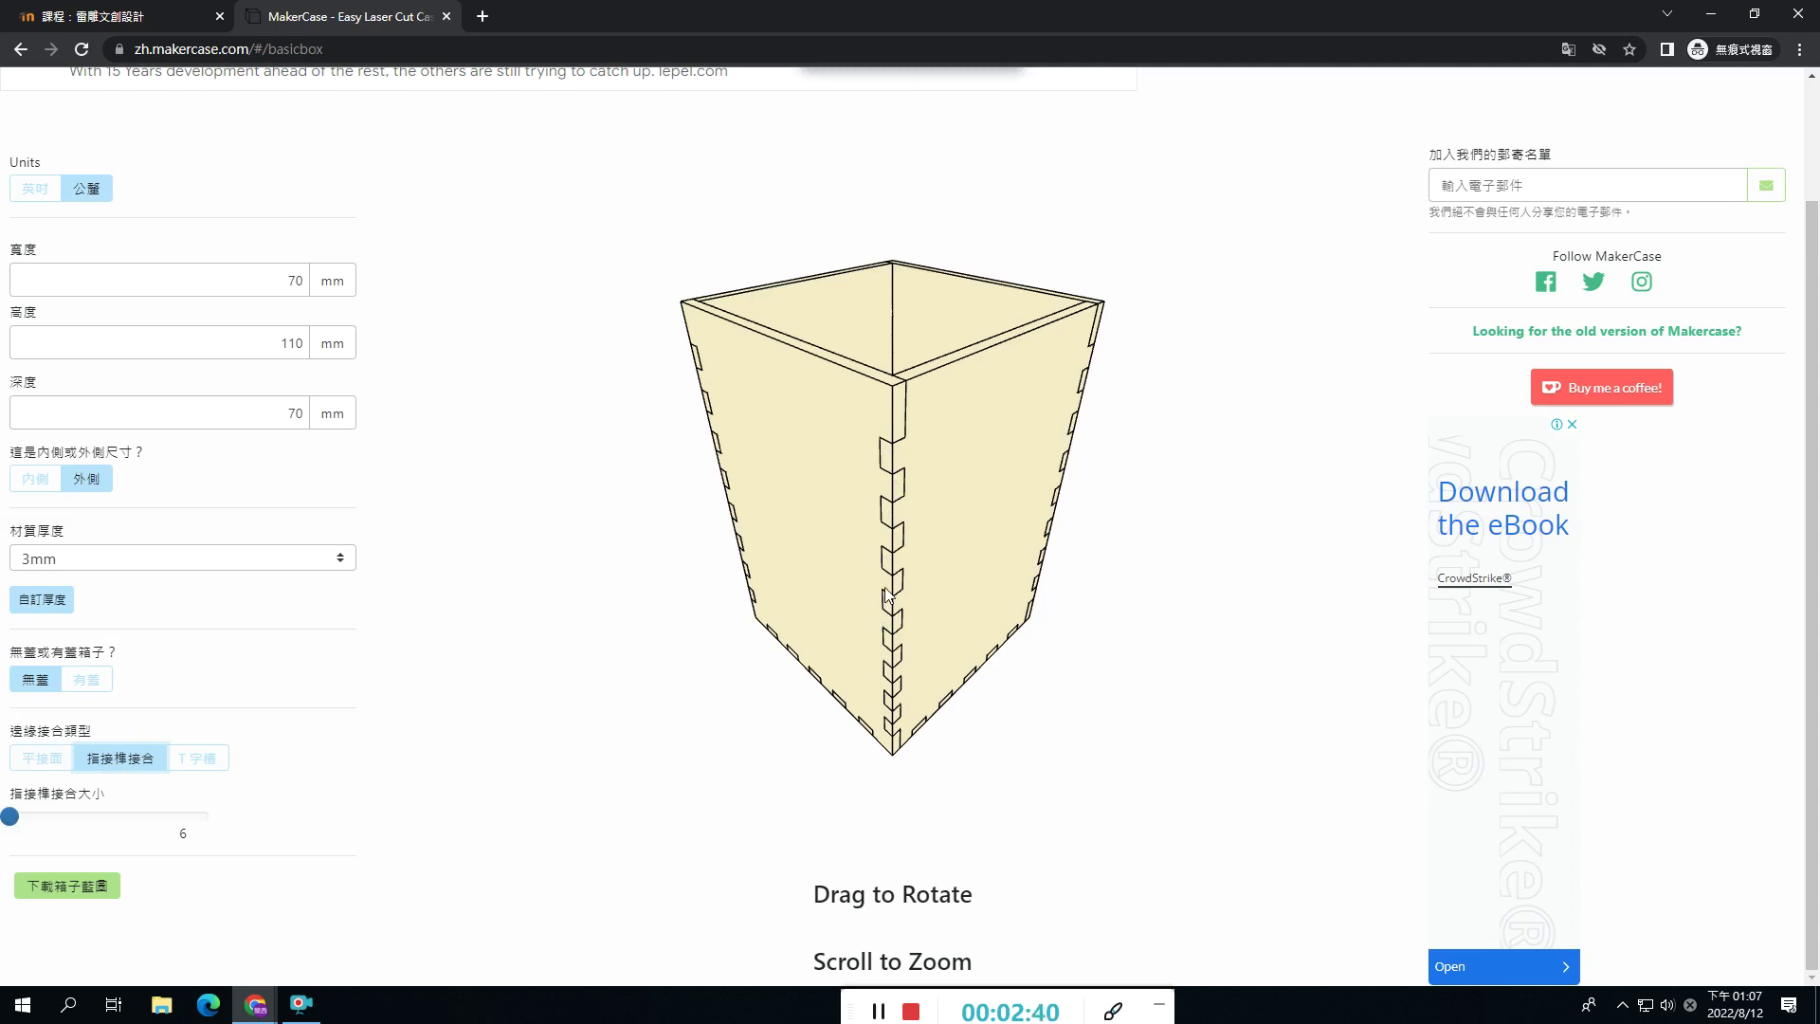
{"action": "left_click", "coordinate": [200, 757]}
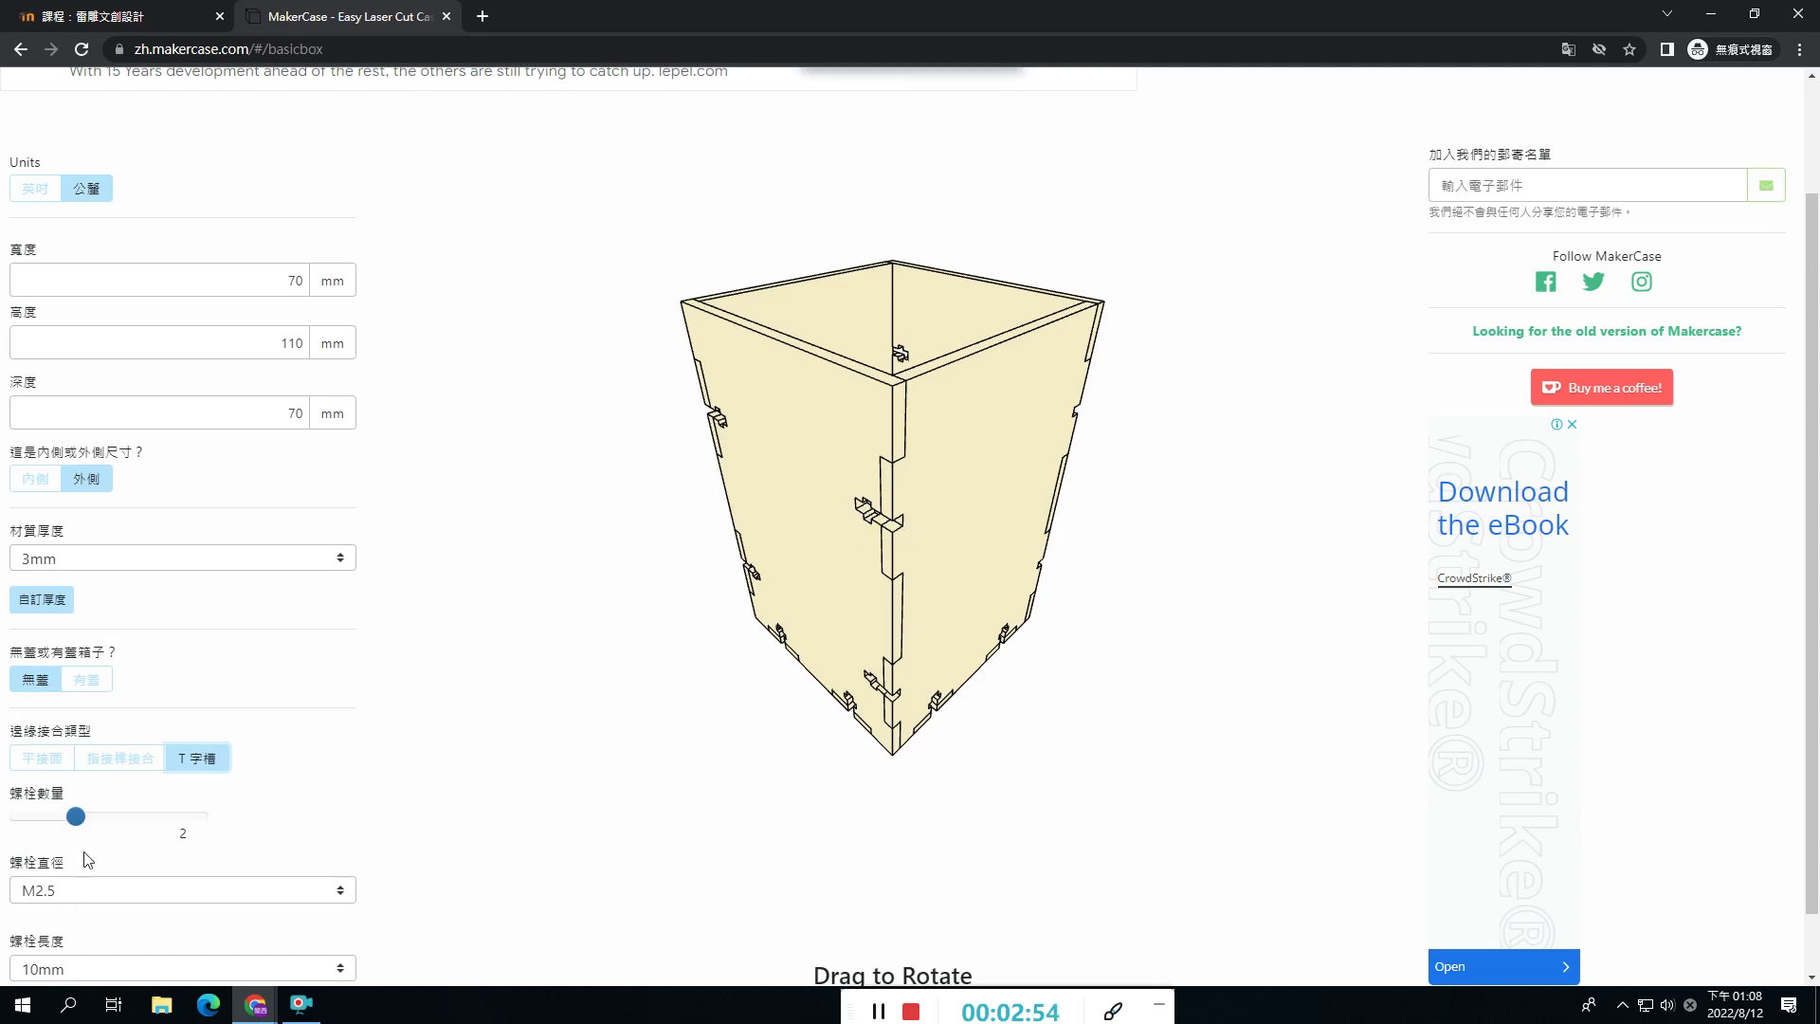
{"action": "left_click", "coordinate": [133, 769]}
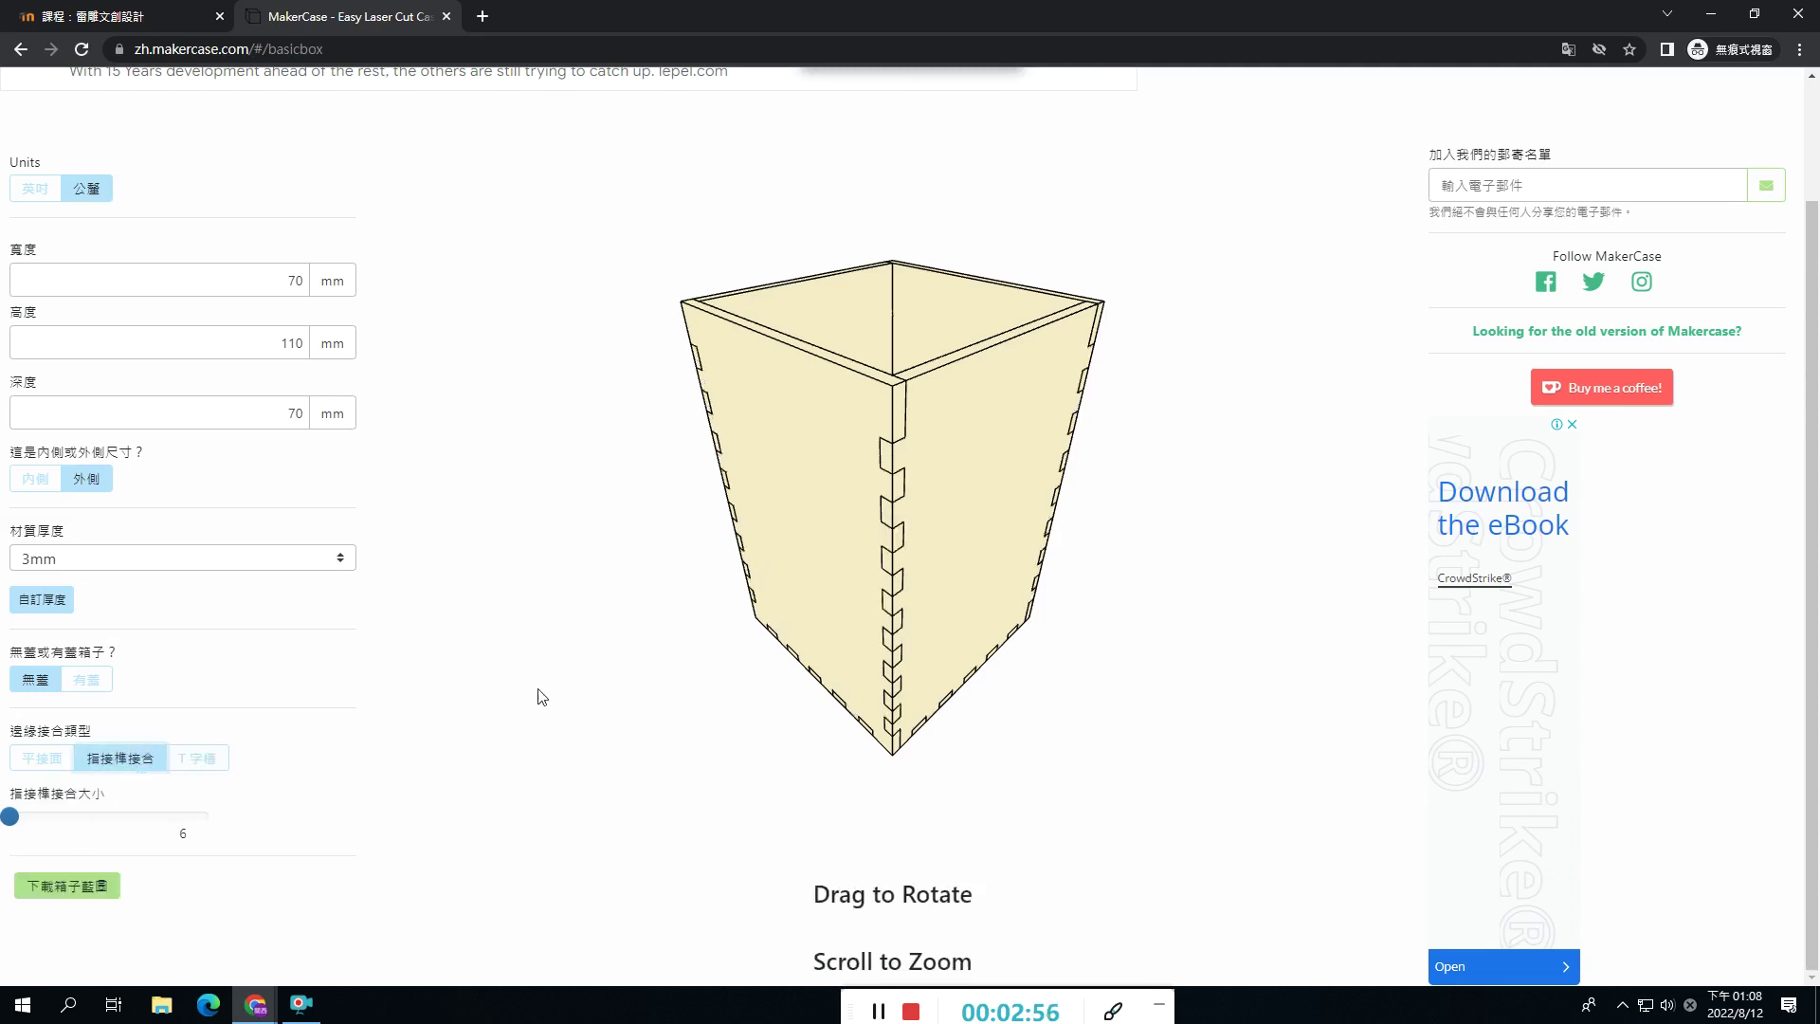
{"action": "left_click", "coordinate": [105, 889]}
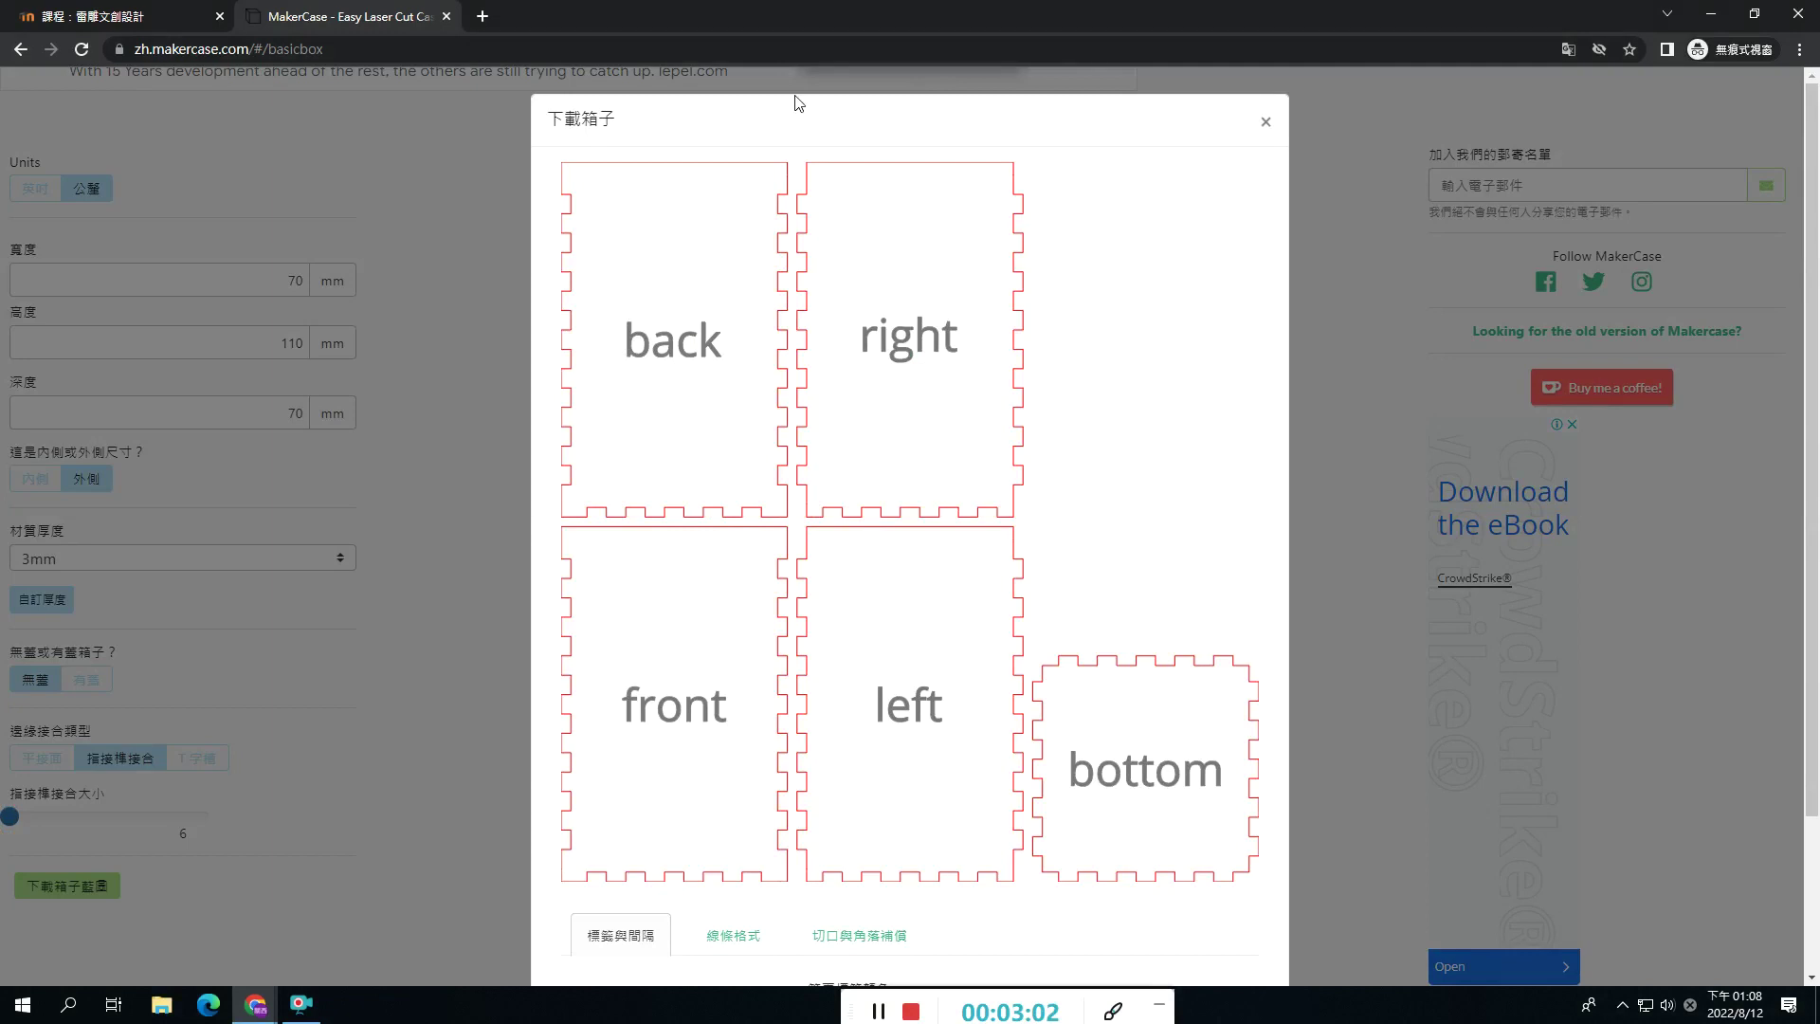
Export the back, right, front, left and bottom panels as box.svg via 下載SVG.
{"action": "scroll", "coordinate": [1085, 747], "scroll_direction": "down", "scroll_amount": 1}
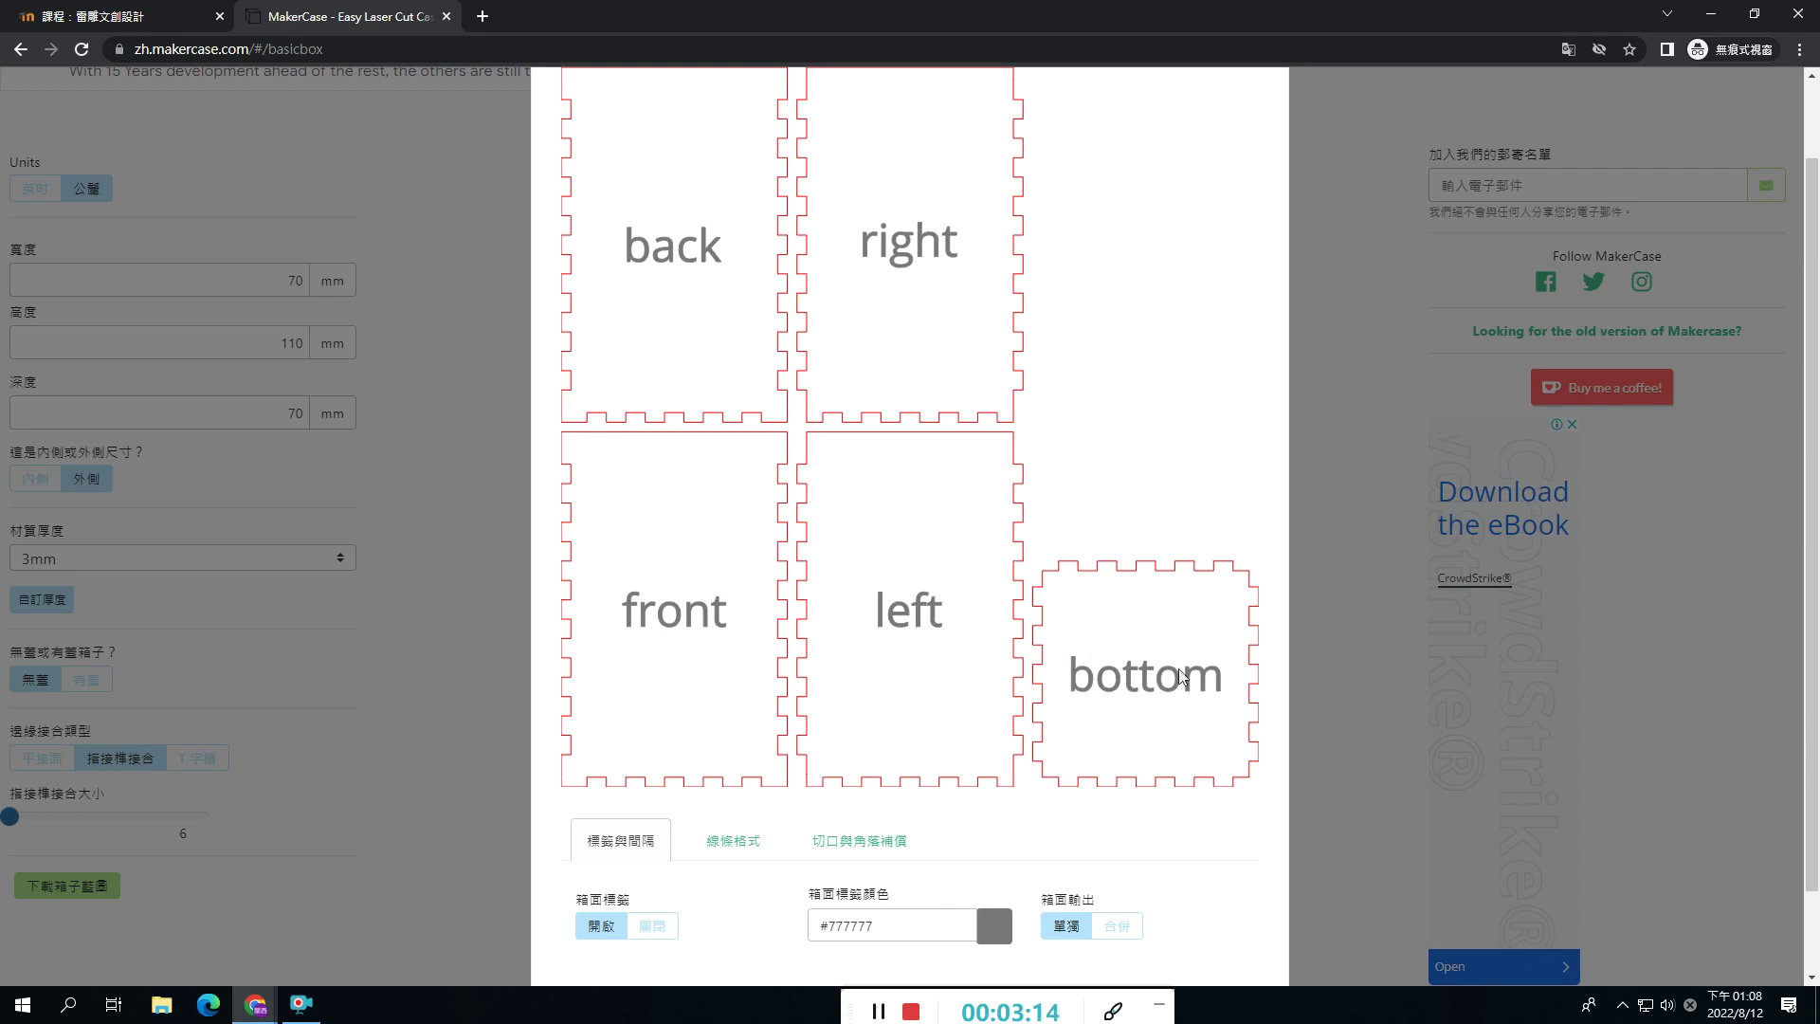
{"action": "scroll", "coordinate": [758, 823], "scroll_direction": "down", "scroll_amount": 1}
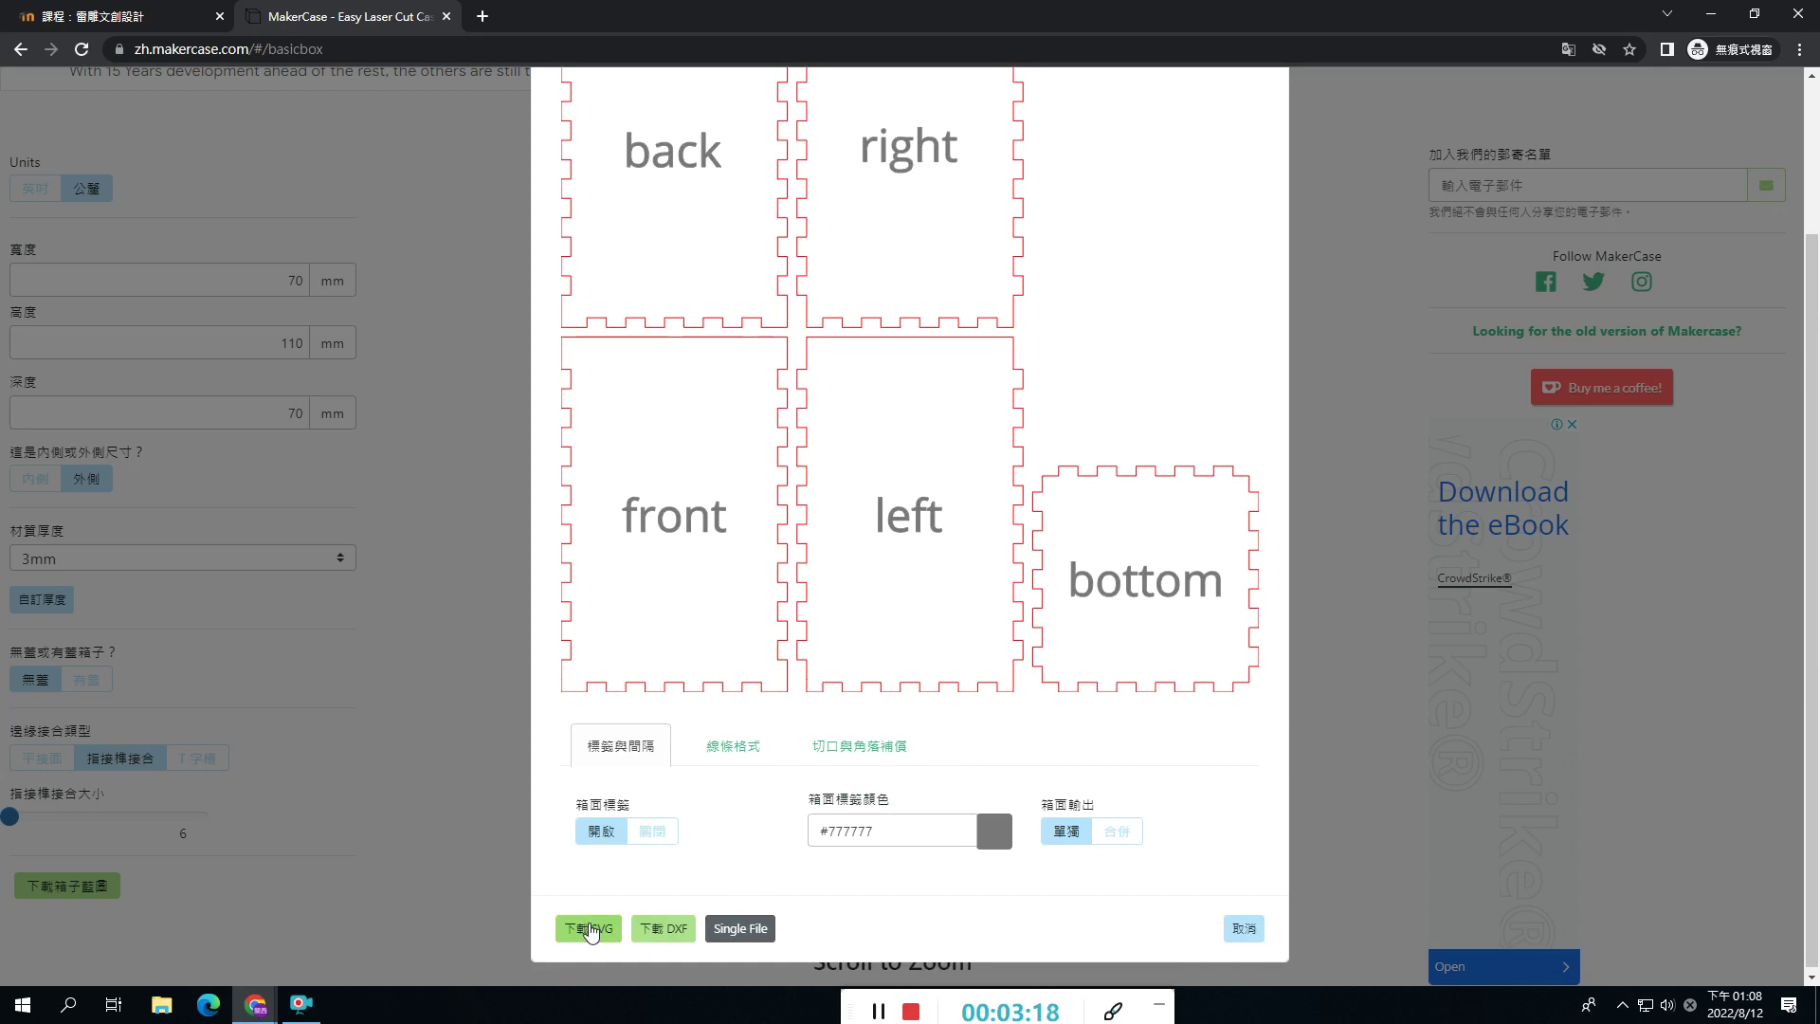
{"action": "left_click", "coordinate": [590, 929]}
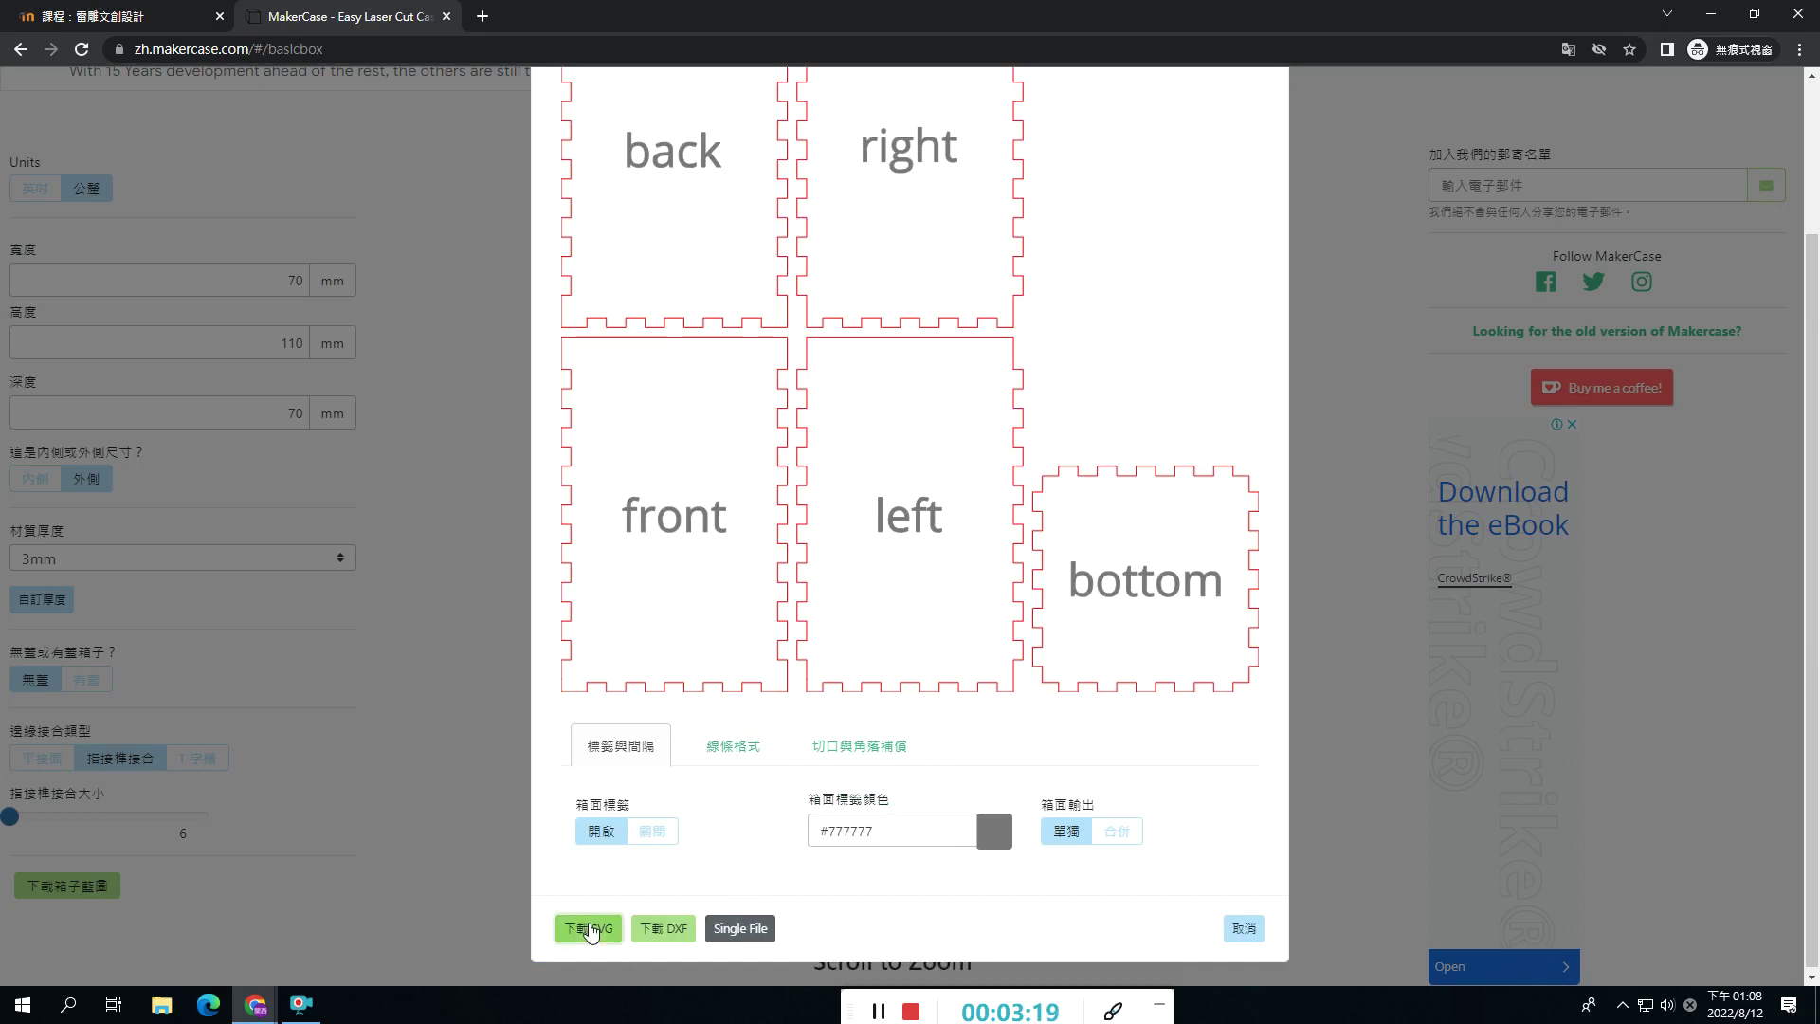